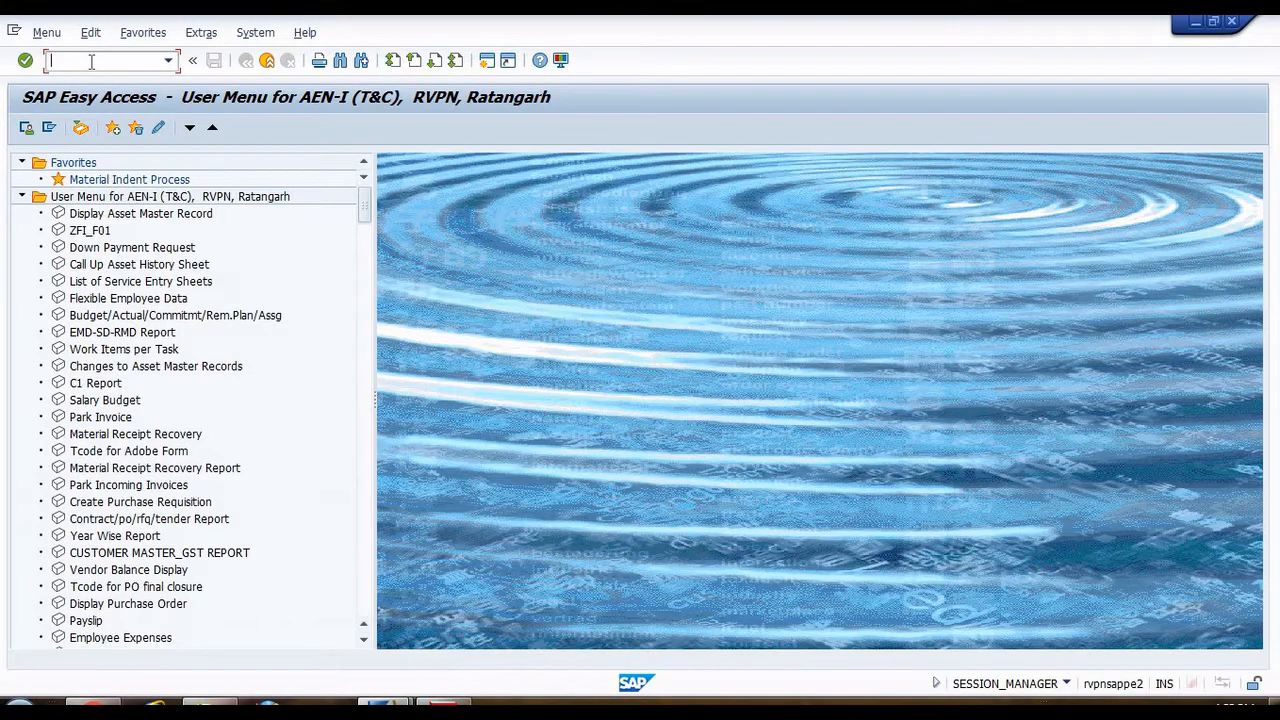
text(AR01)
key(Return)
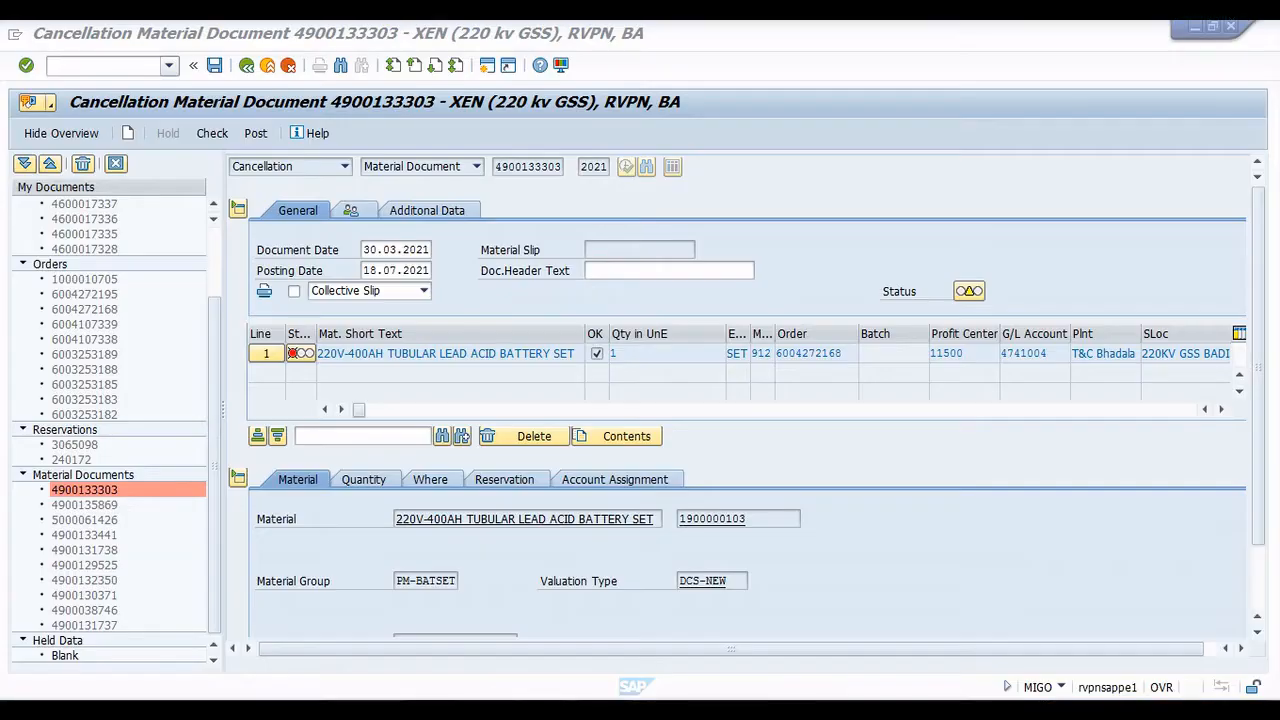
Restart the goods movement transaction with /NMIGO from the open cancellation document.
key(Down)
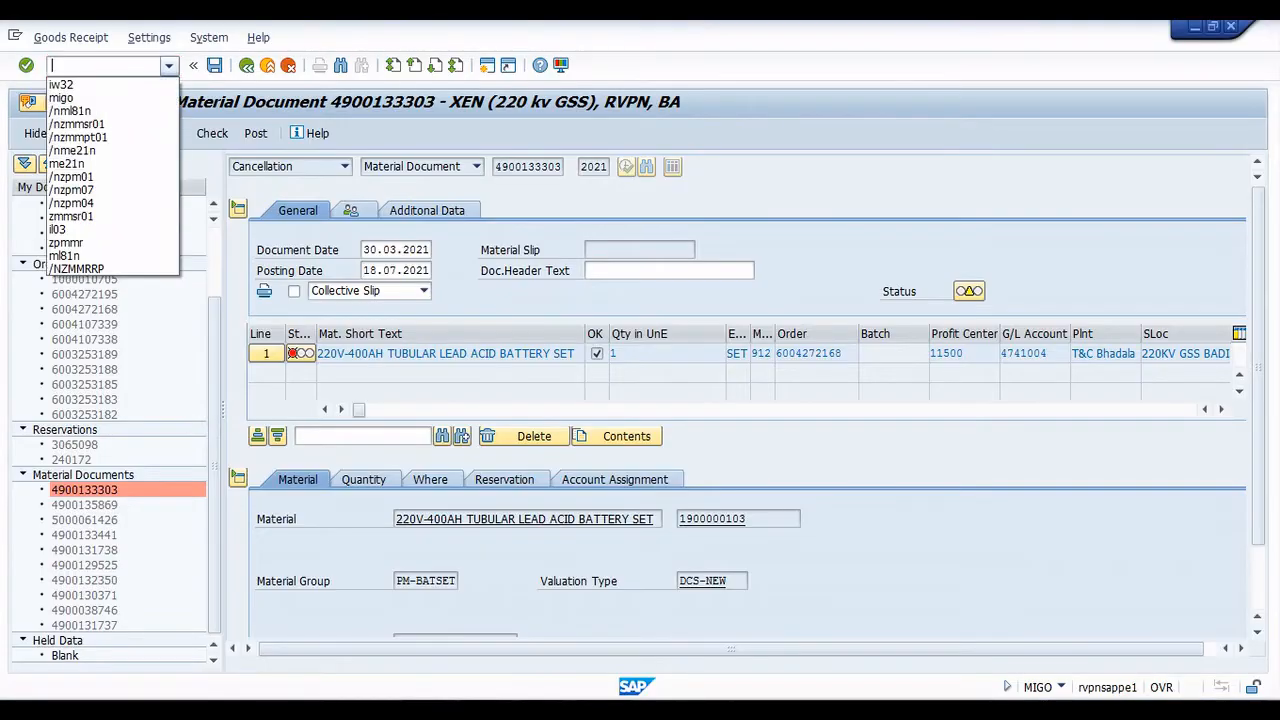
key(Down)
key(Down)
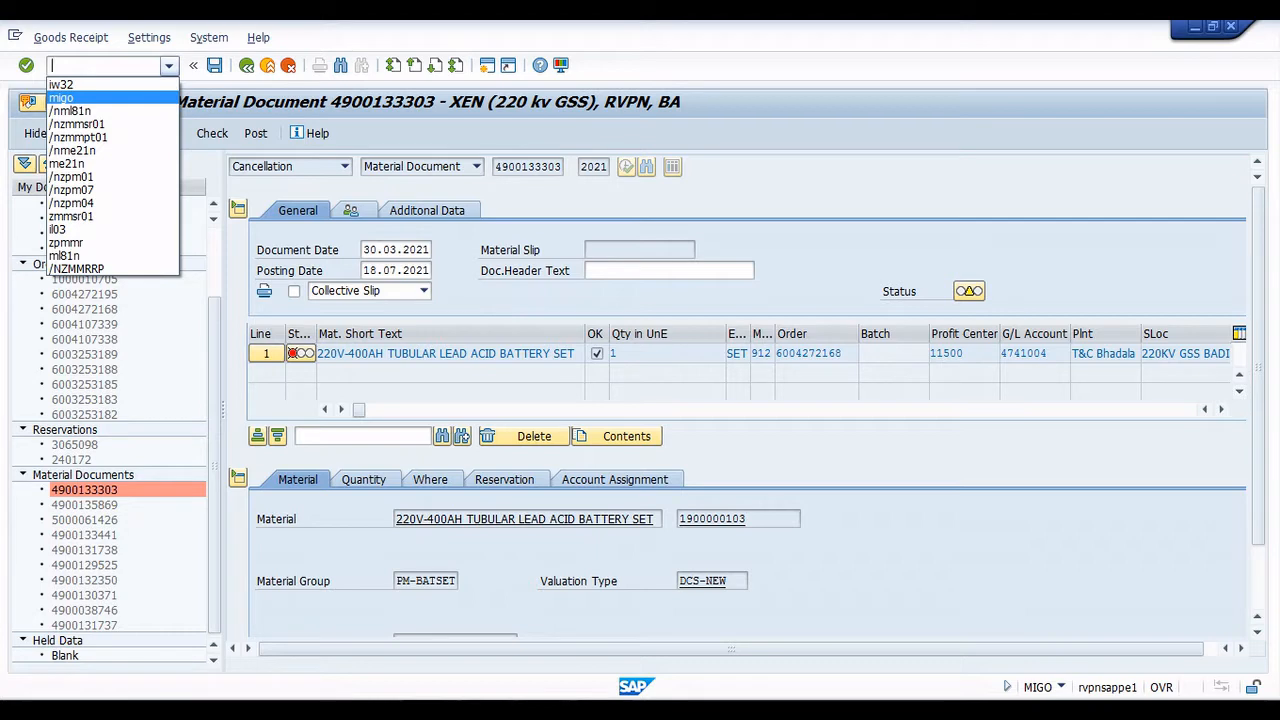
text(/)
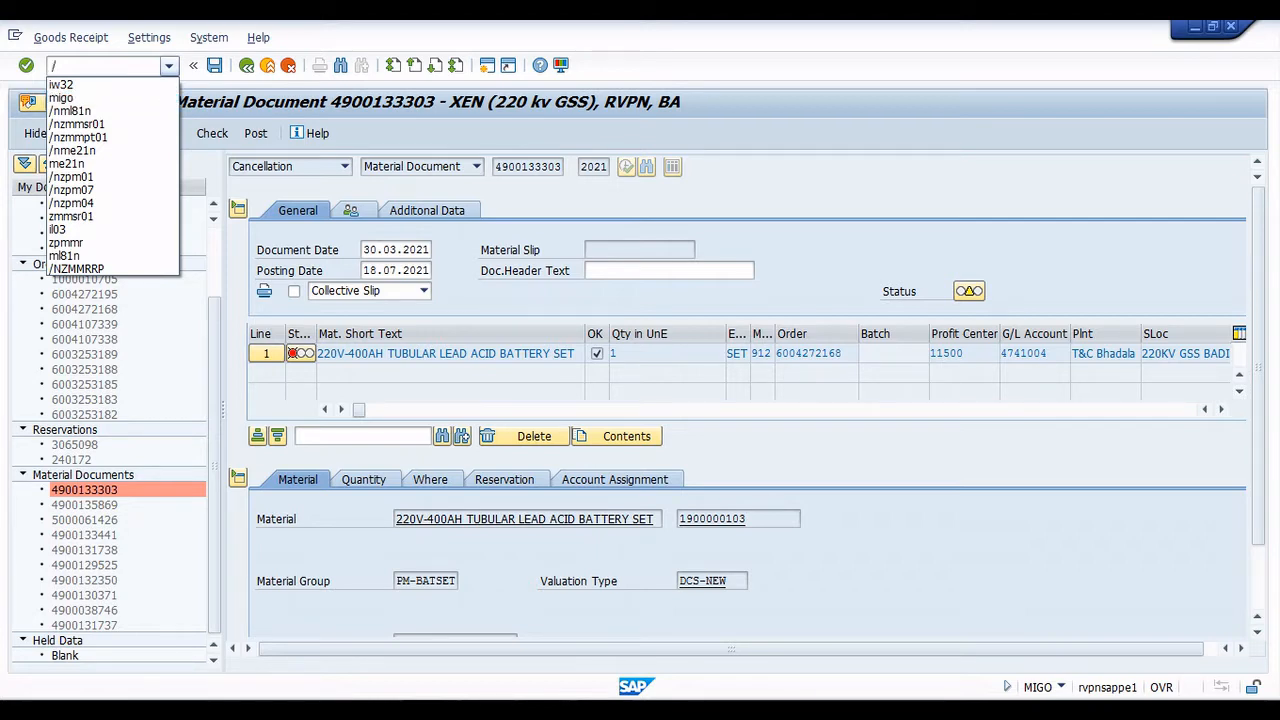
text(NMIGO)
key(Return)
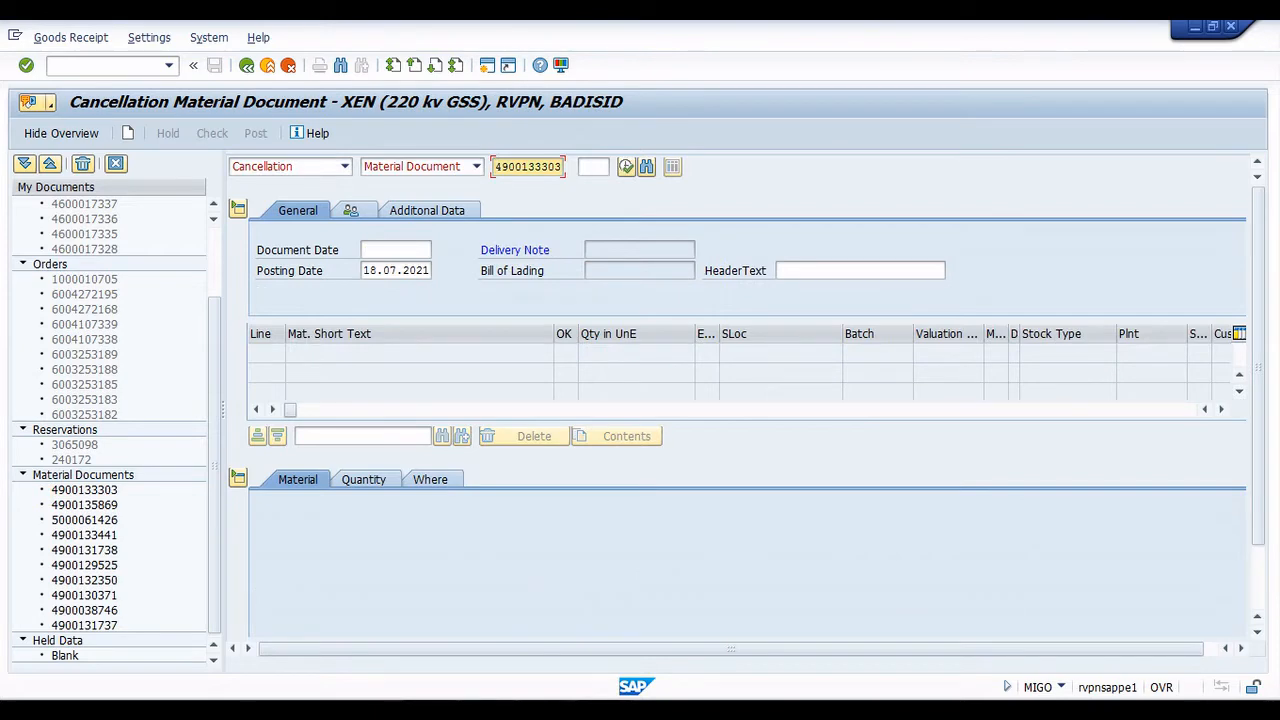
click(344, 166)
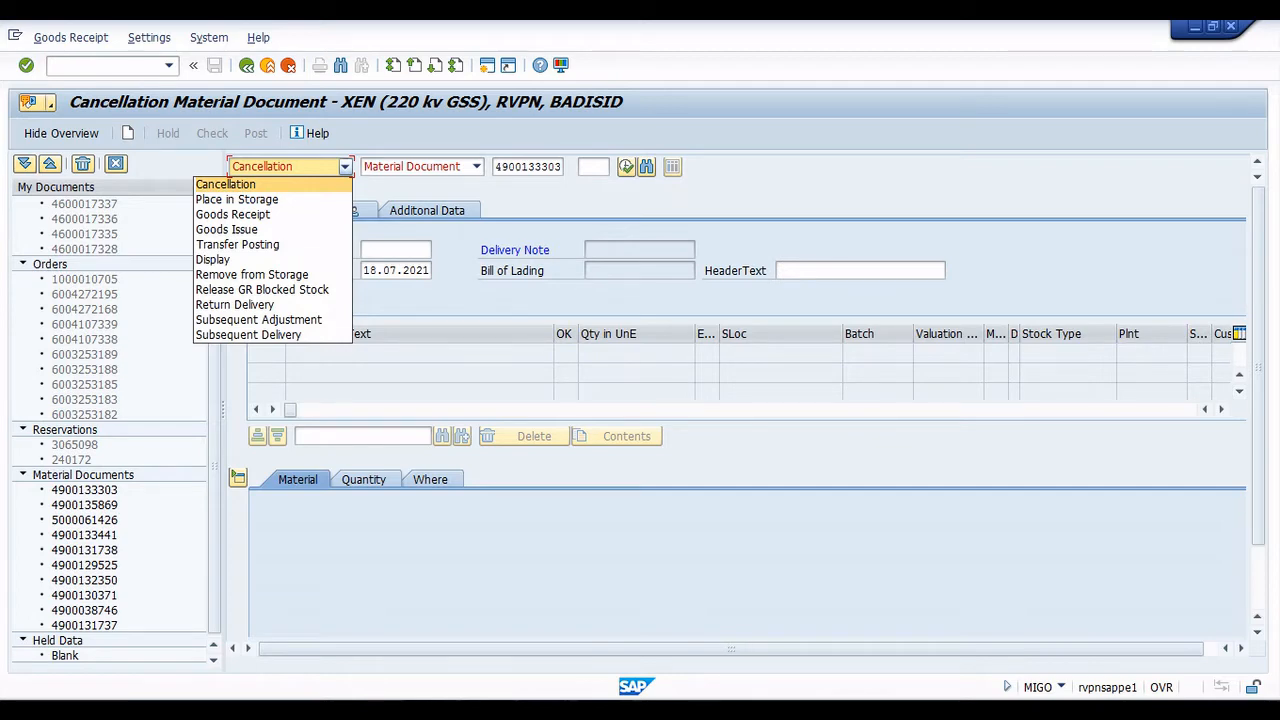
click(225, 184)
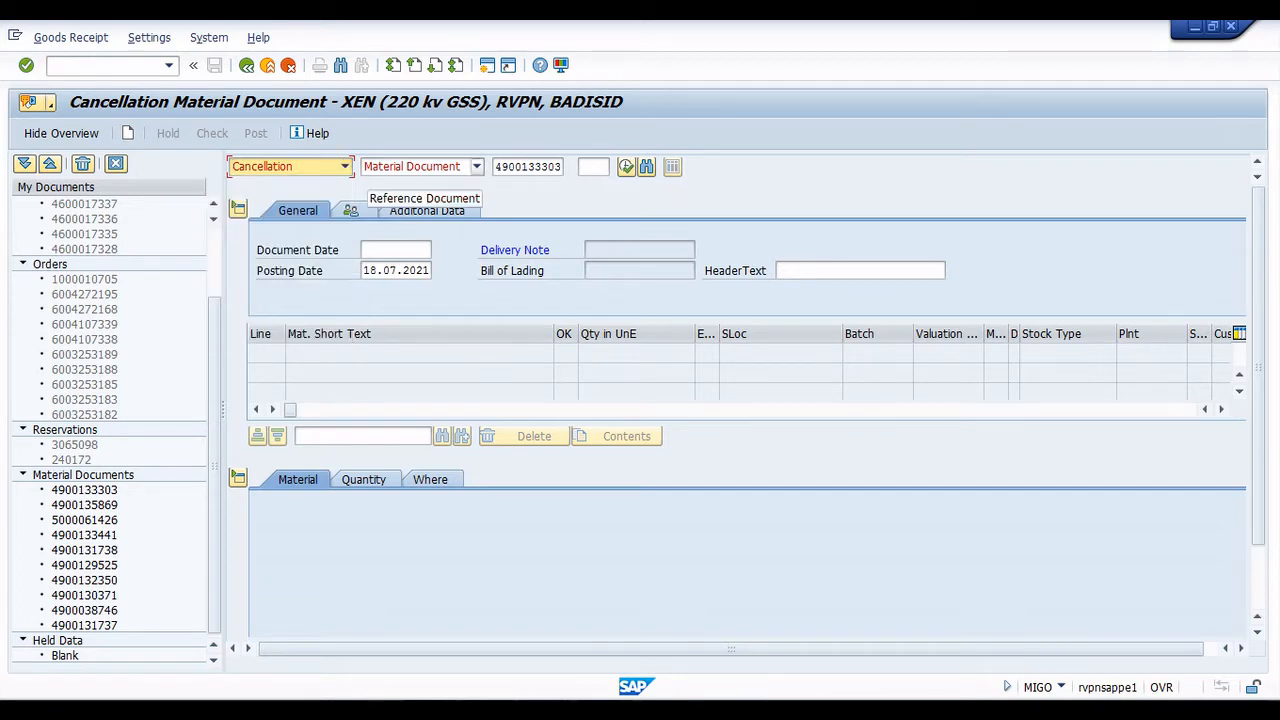
click(476, 166)
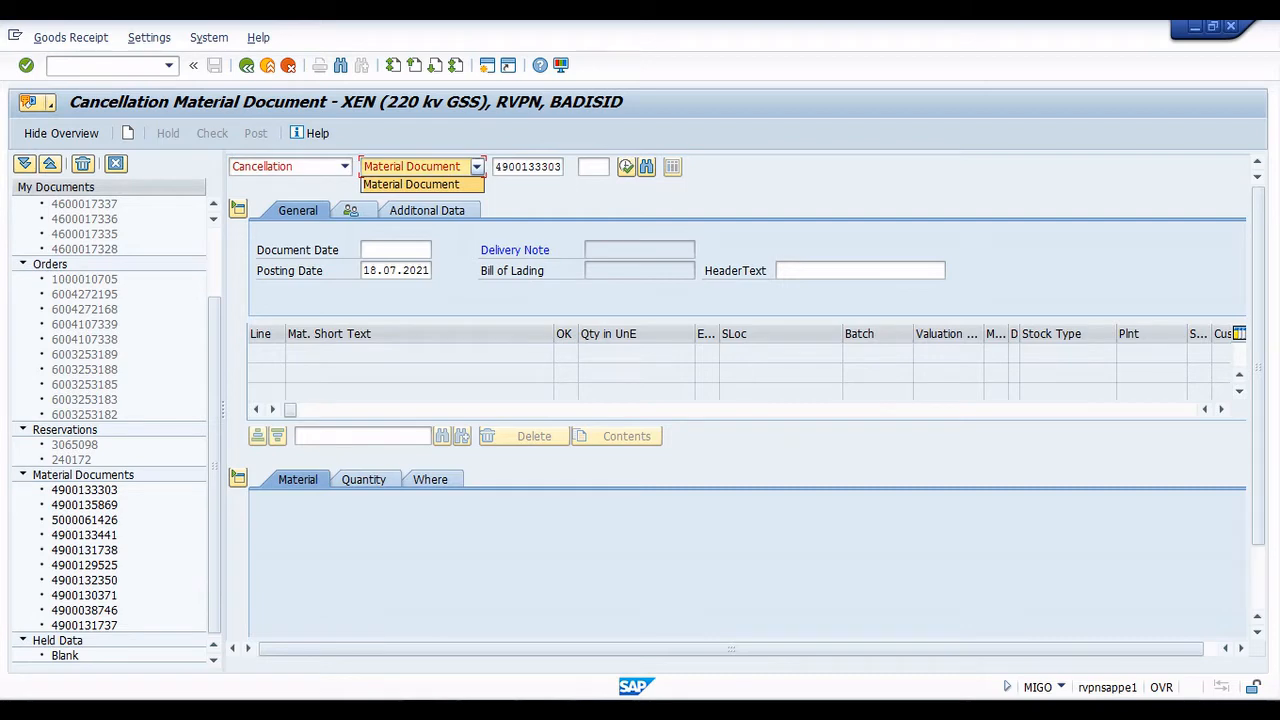
click(412, 185)
click(527, 166)
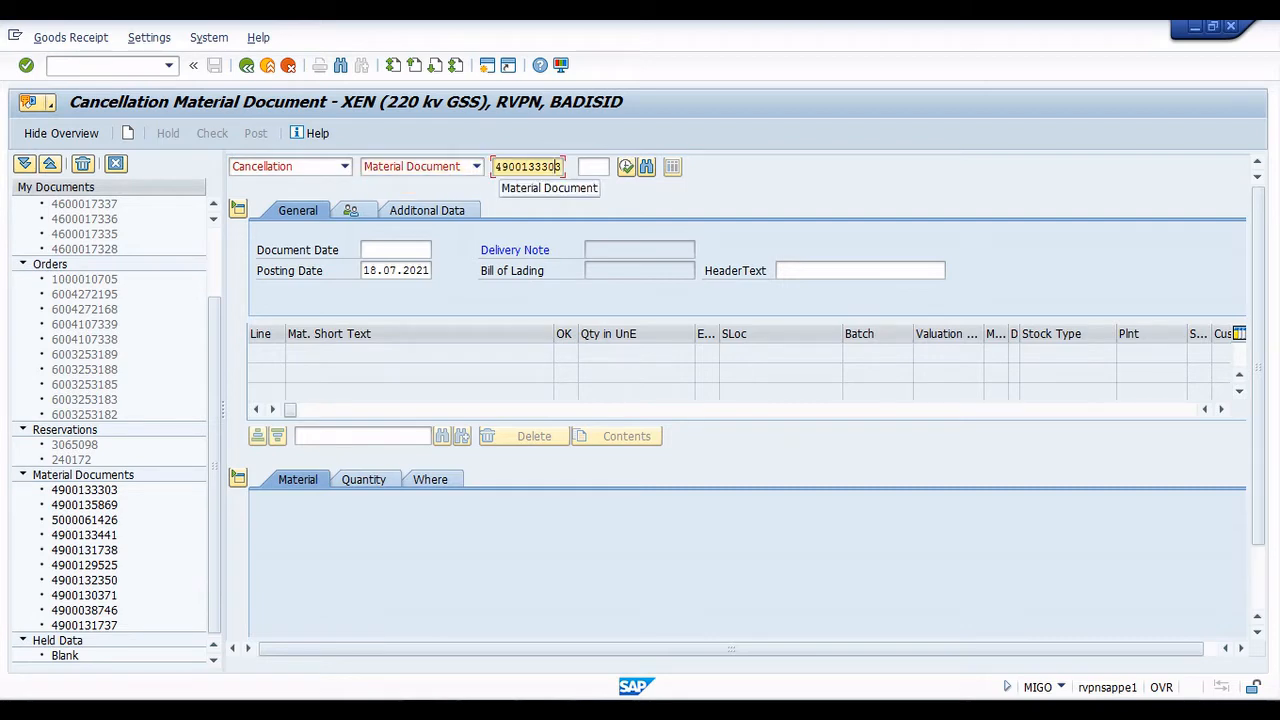
key(Return)
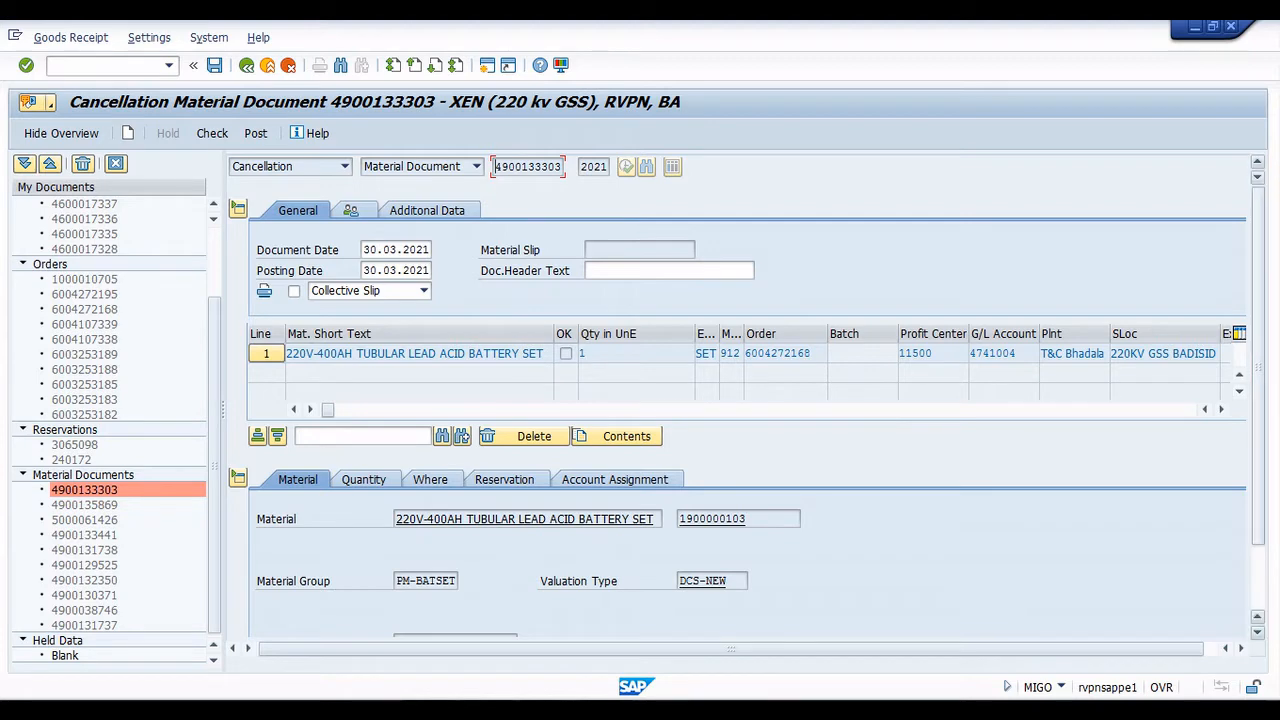
Mark the battery set line as Item OK and check the cancellation document.
scroll(747, 397, down, 3)
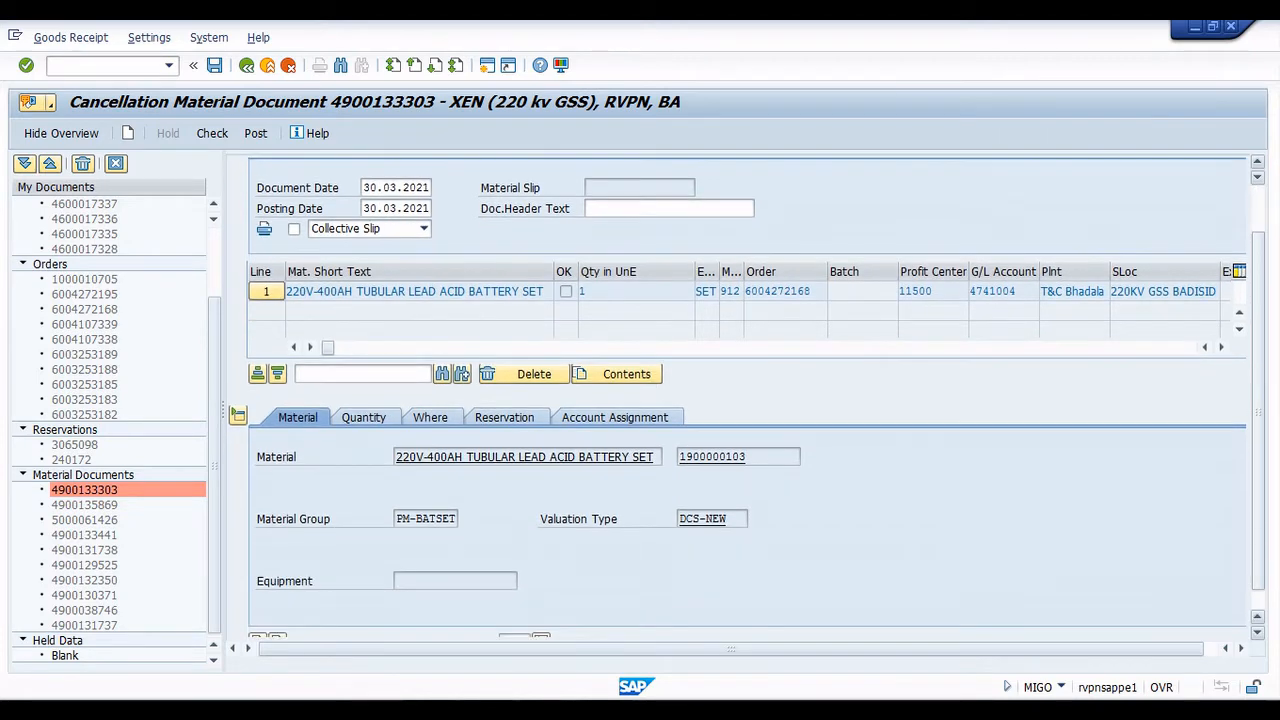
scroll(747, 397, down, 1)
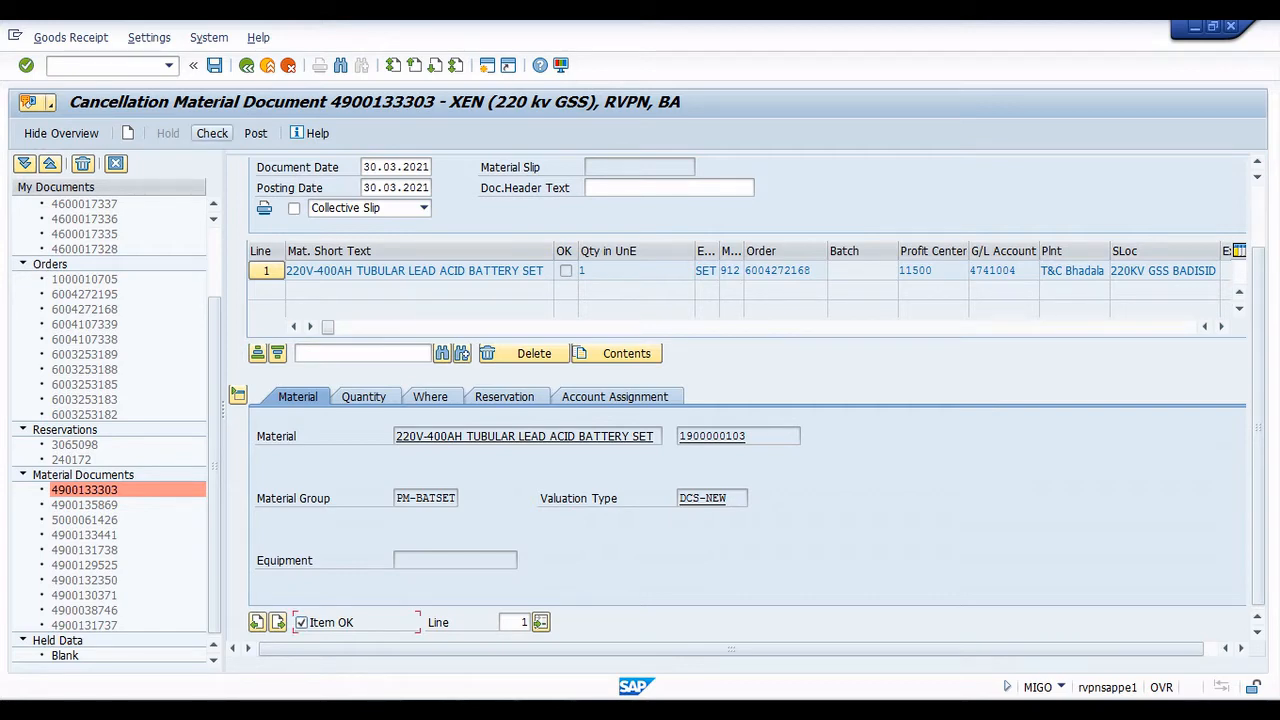
click(212, 133)
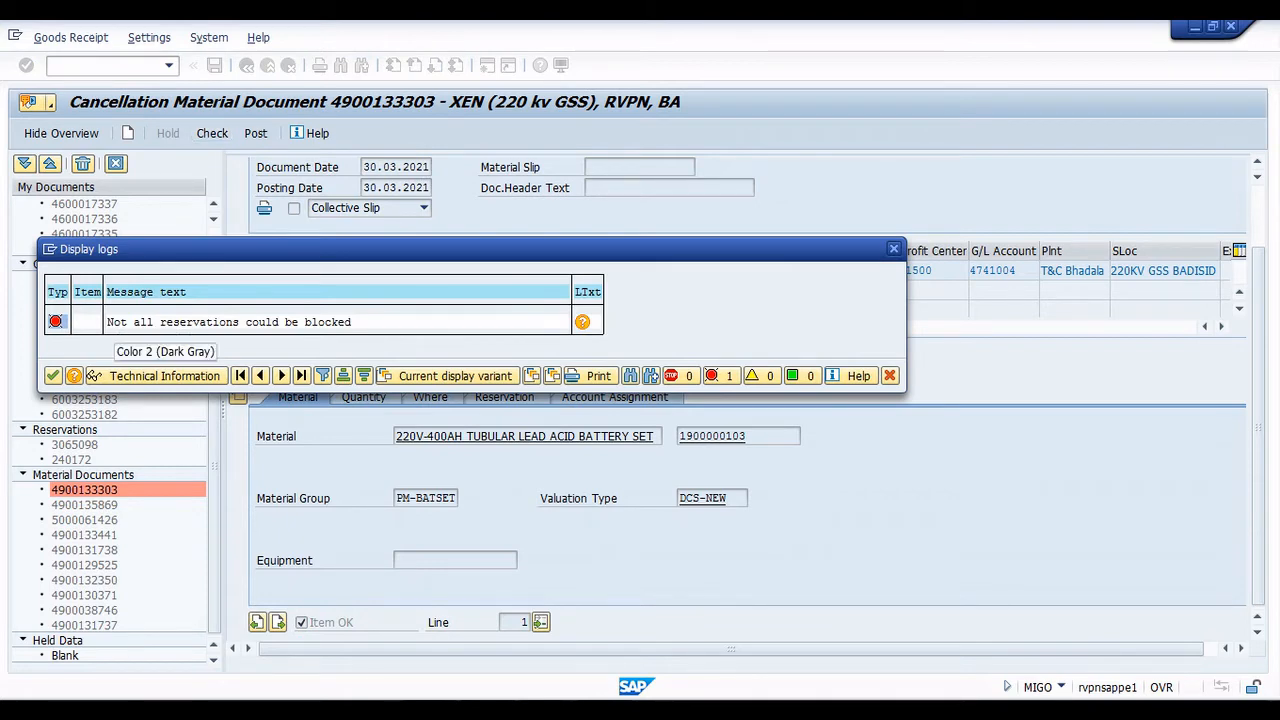
Exit the shutdown maintenance order in the other session without saving, and recheck the cancellation document.
mouse_move(545, 712)
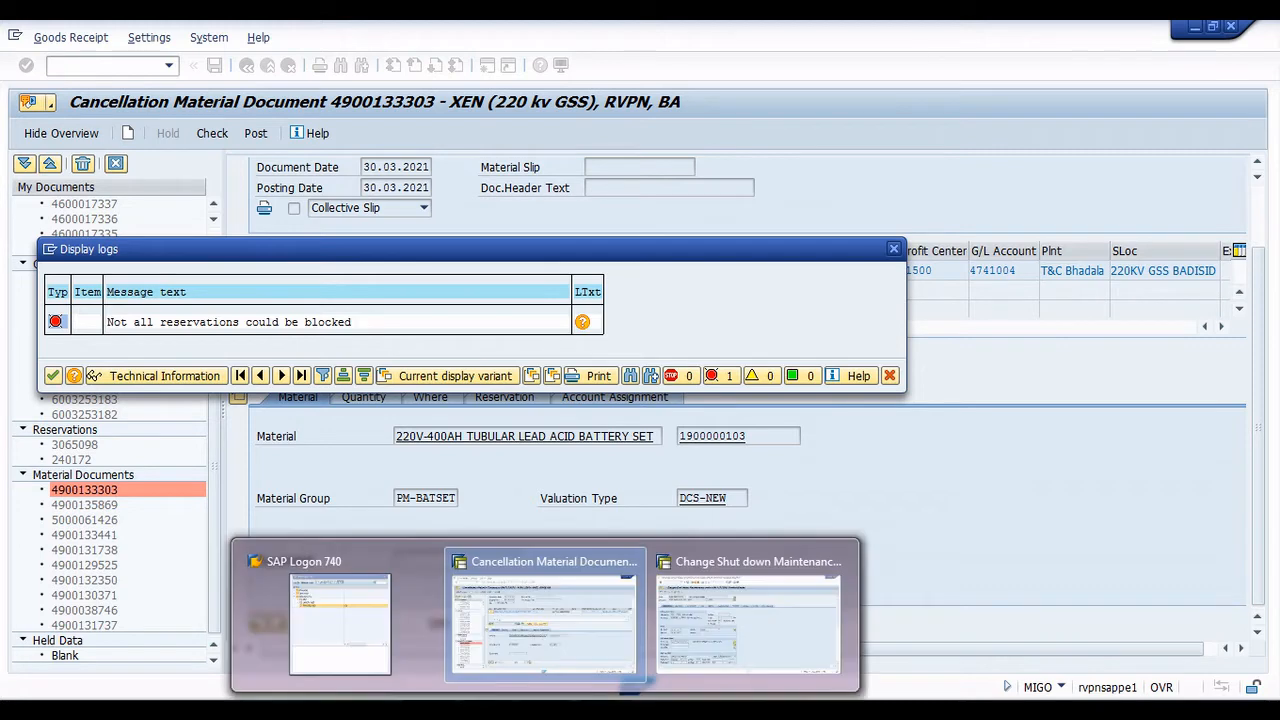
click(810, 610)
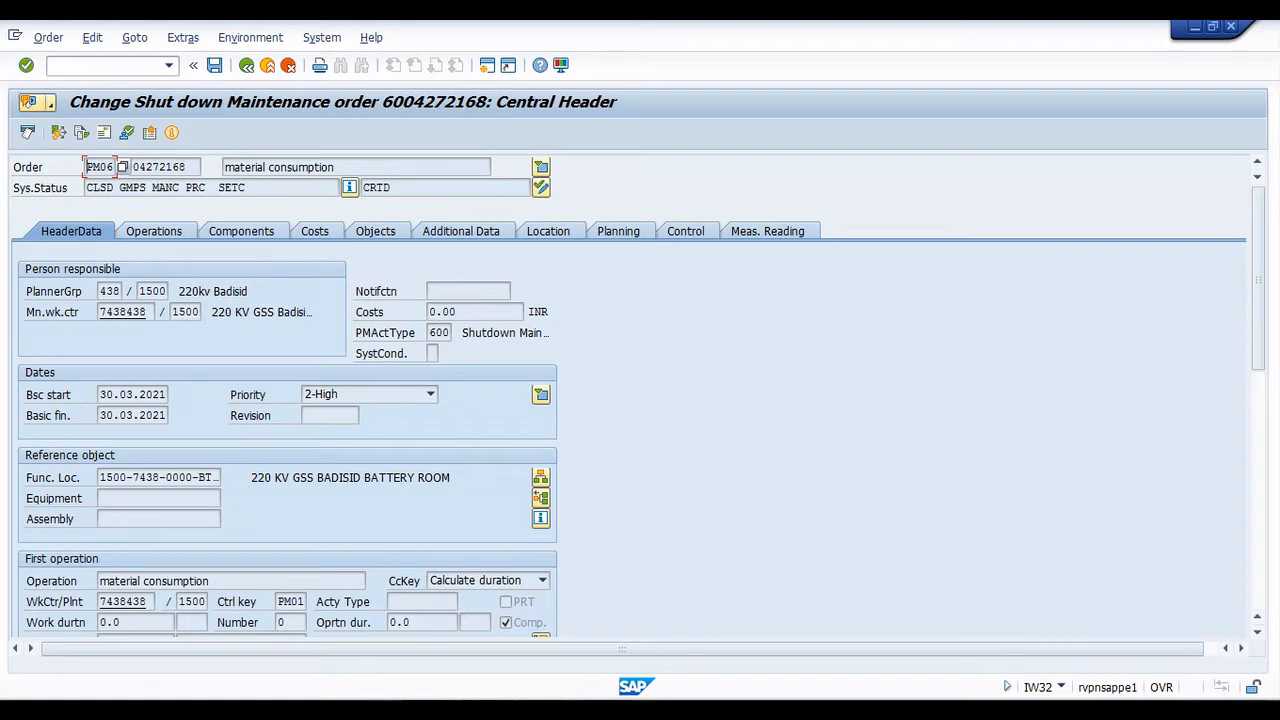
click(267, 65)
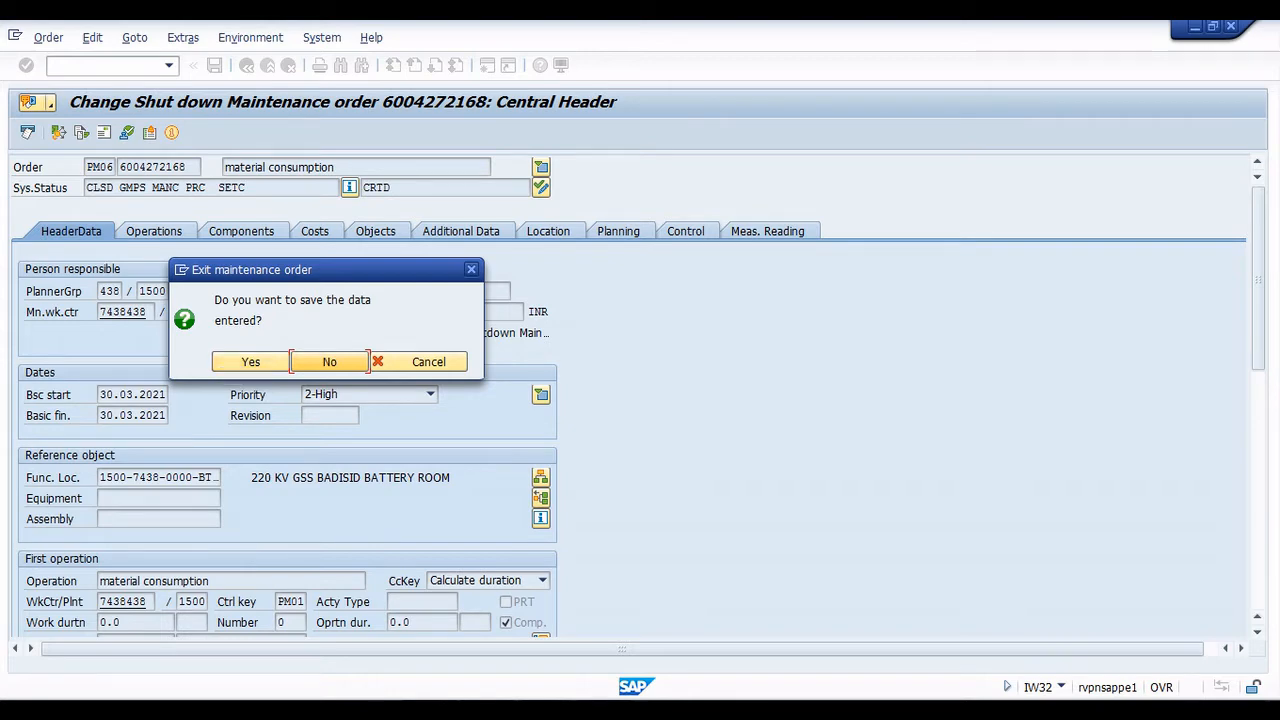
click(305, 362)
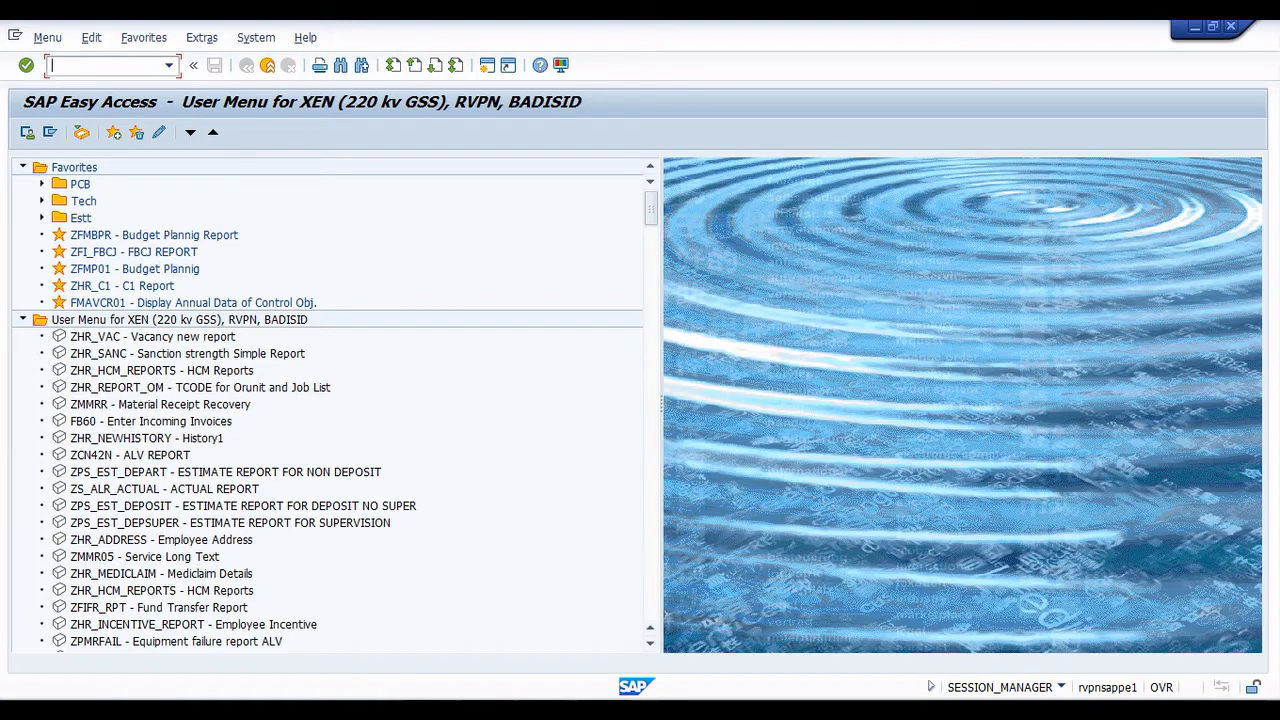
mouse_move(546, 710)
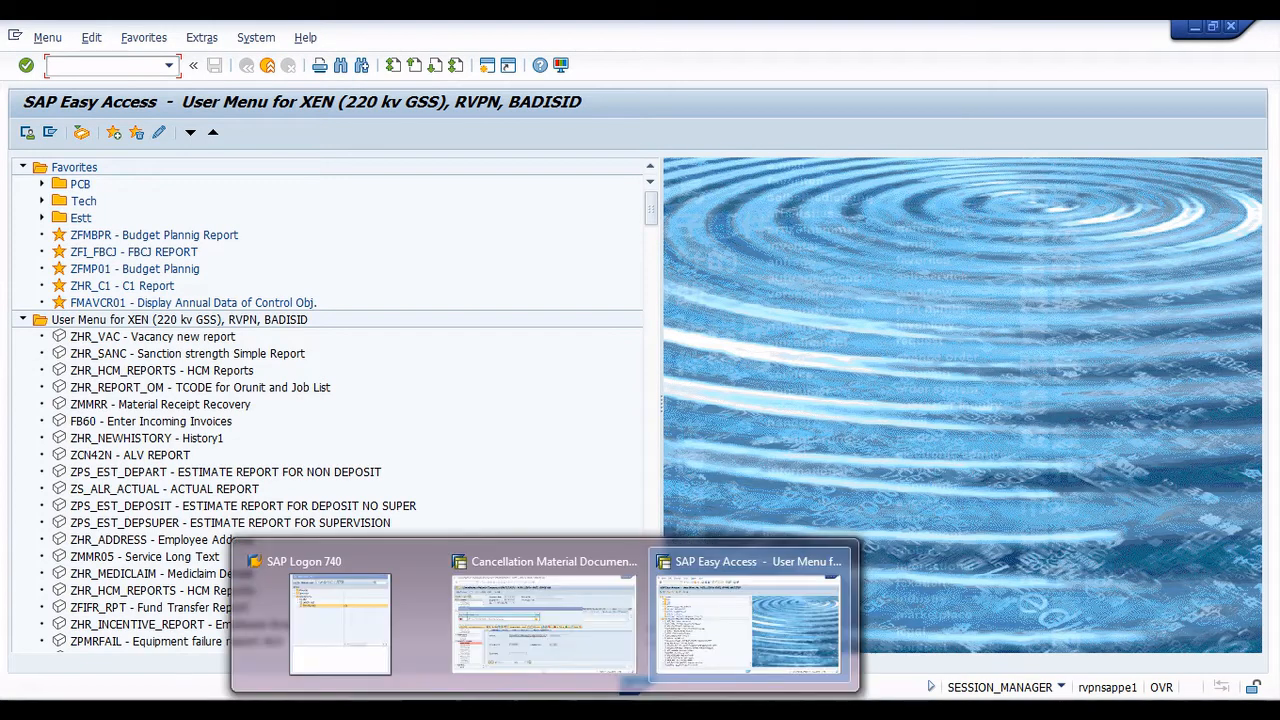
click(546, 618)
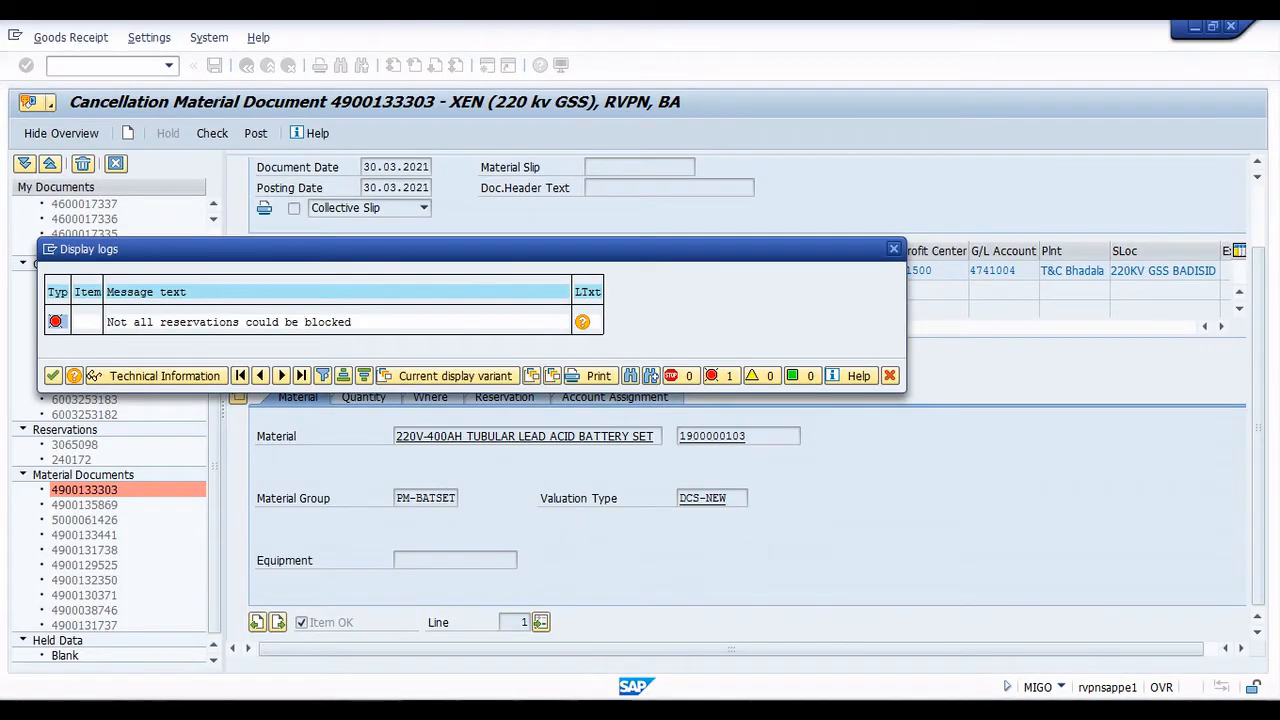
click(893, 248)
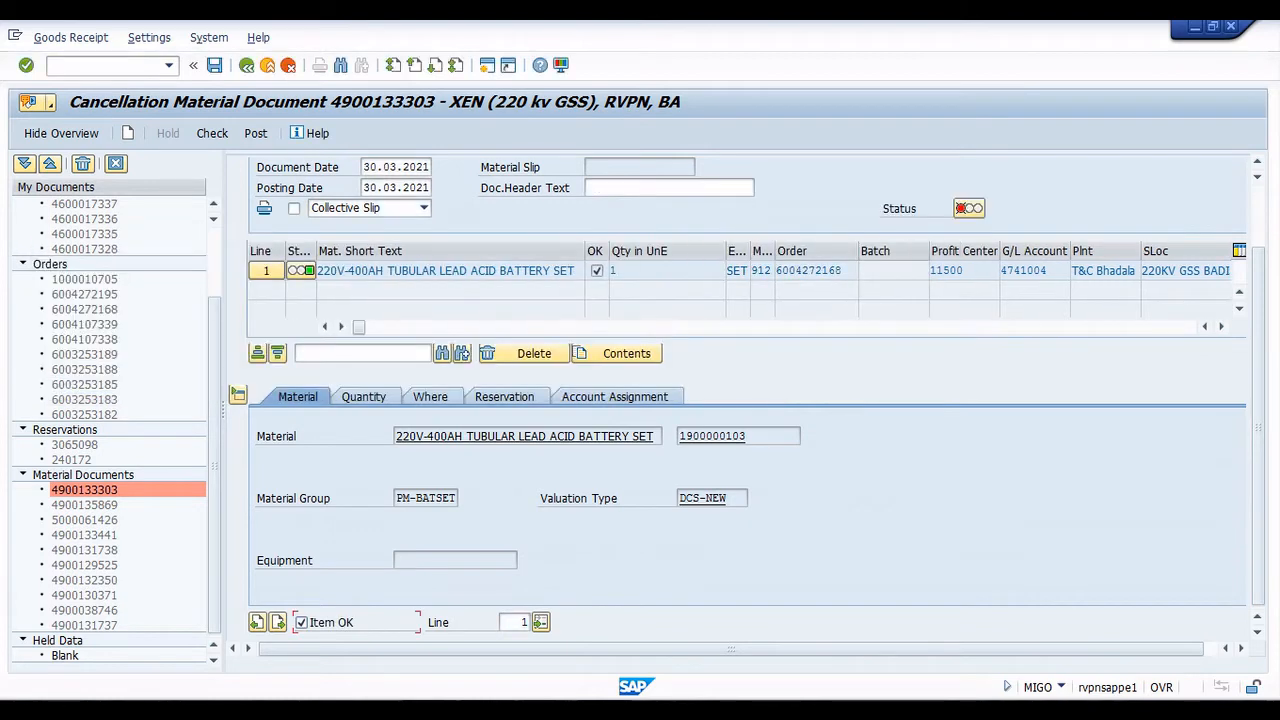
click(212, 133)
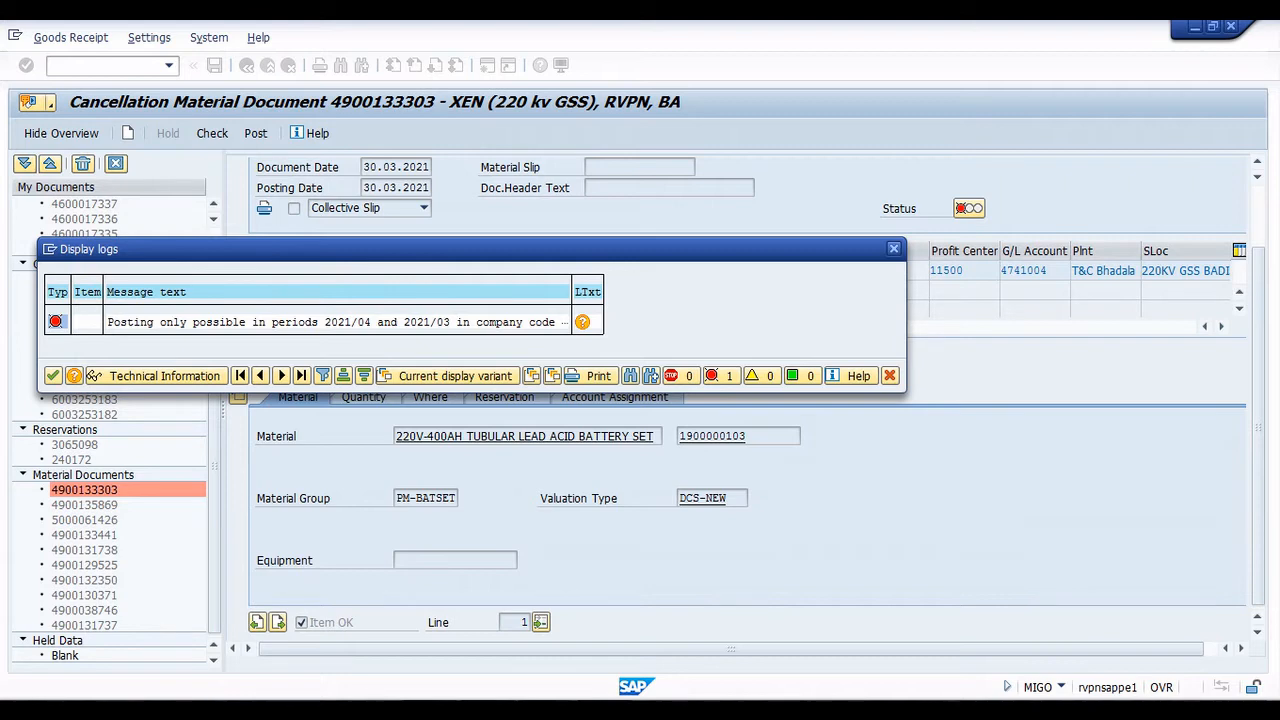
click(893, 248)
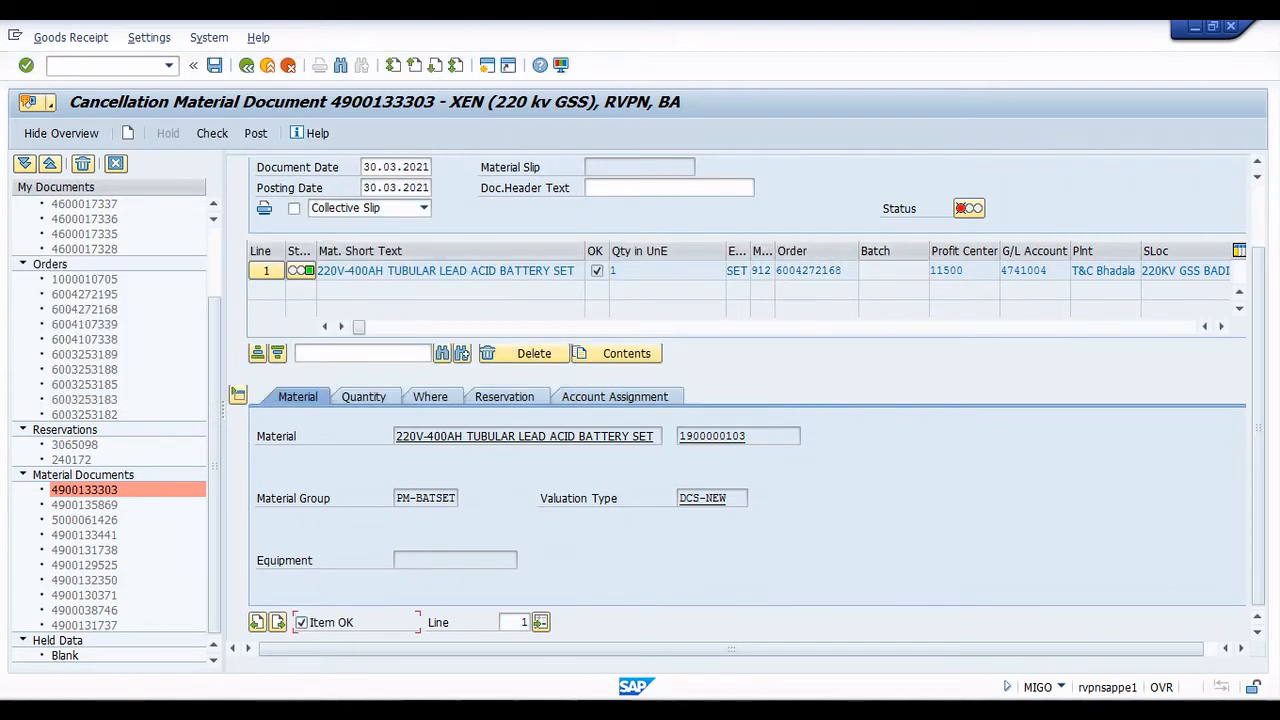
Try the posting date 30.06.2021 for the cancellation and check the document.
drag(363, 188, 397, 188)
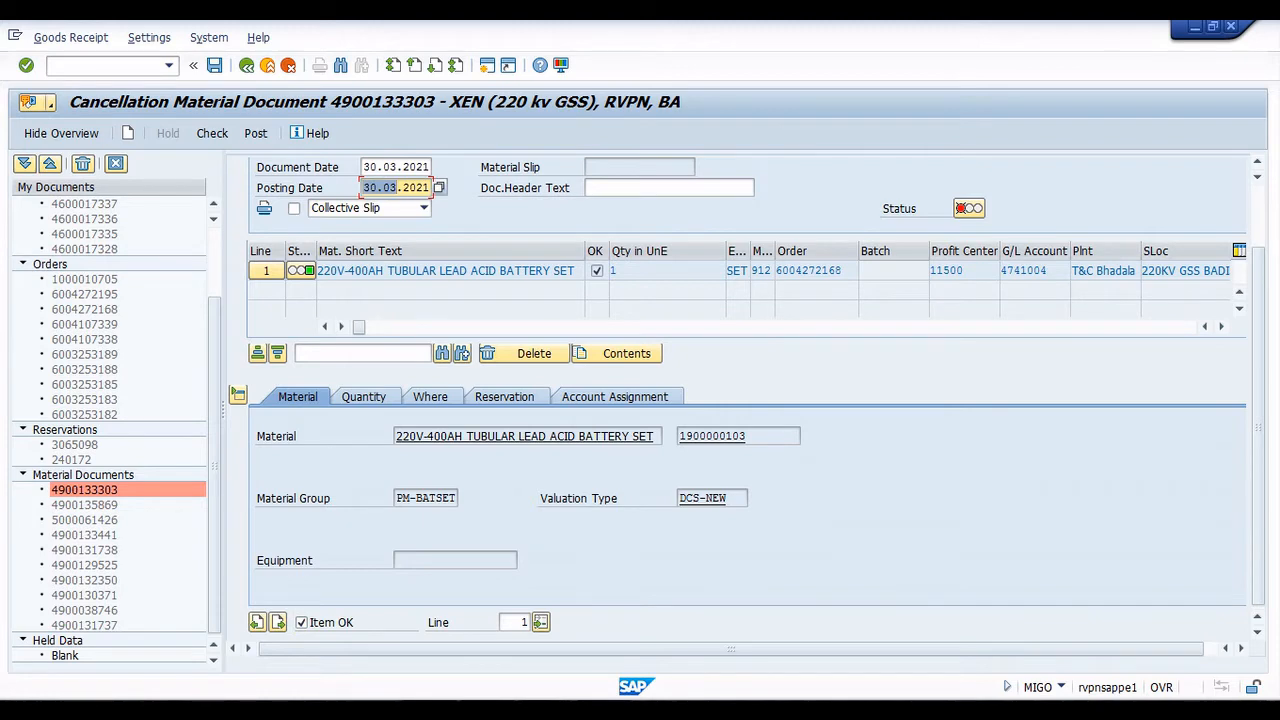
click(397, 188)
key(BackSpace)
text(6.)
key(Return)
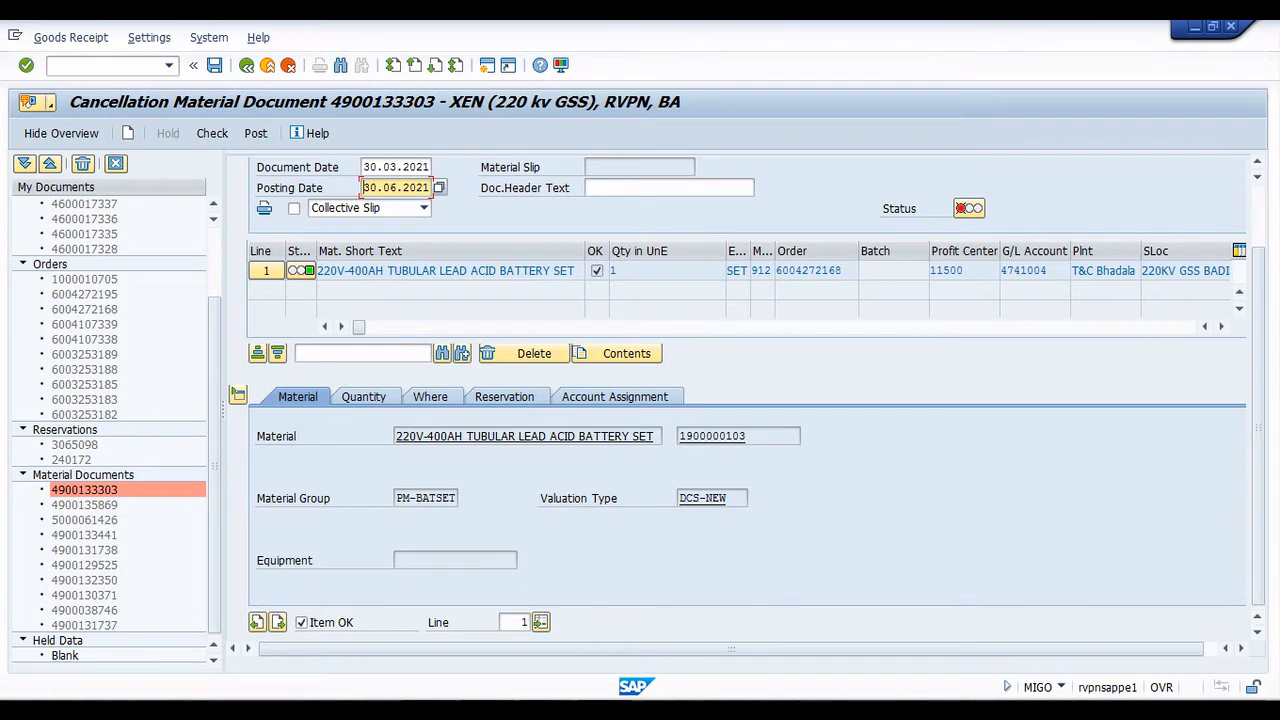
click(212, 133)
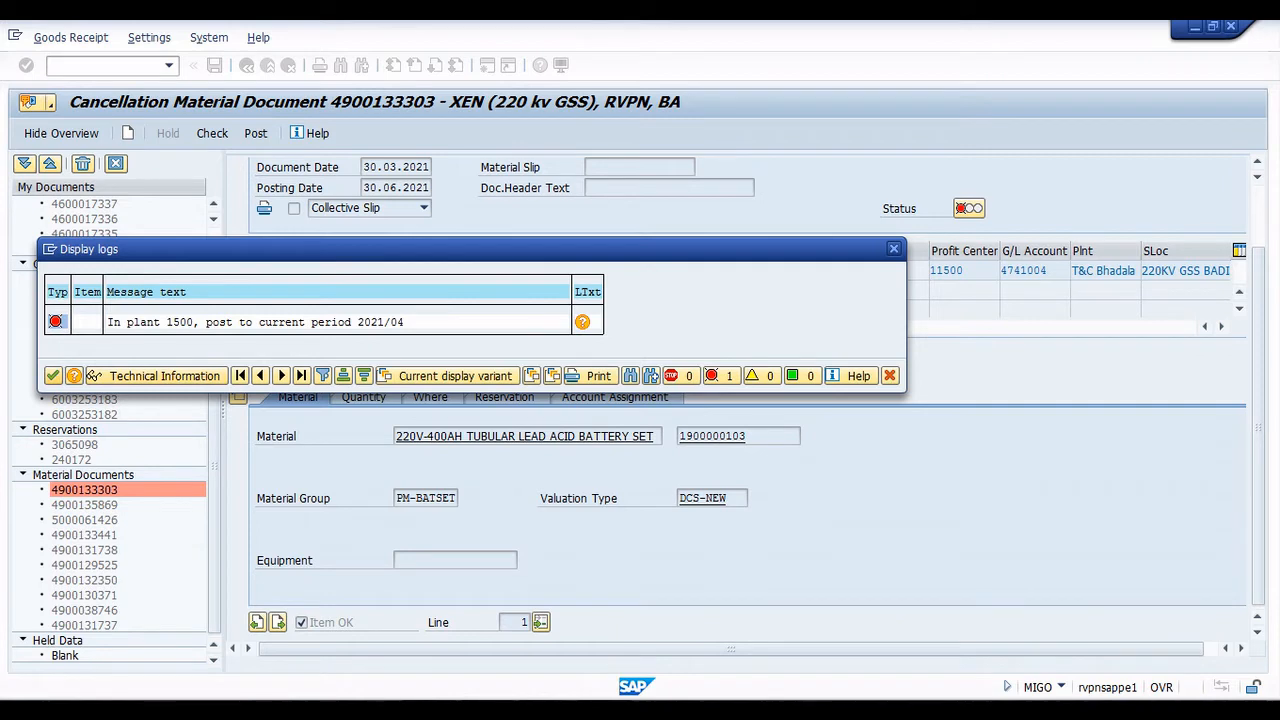
click(53, 375)
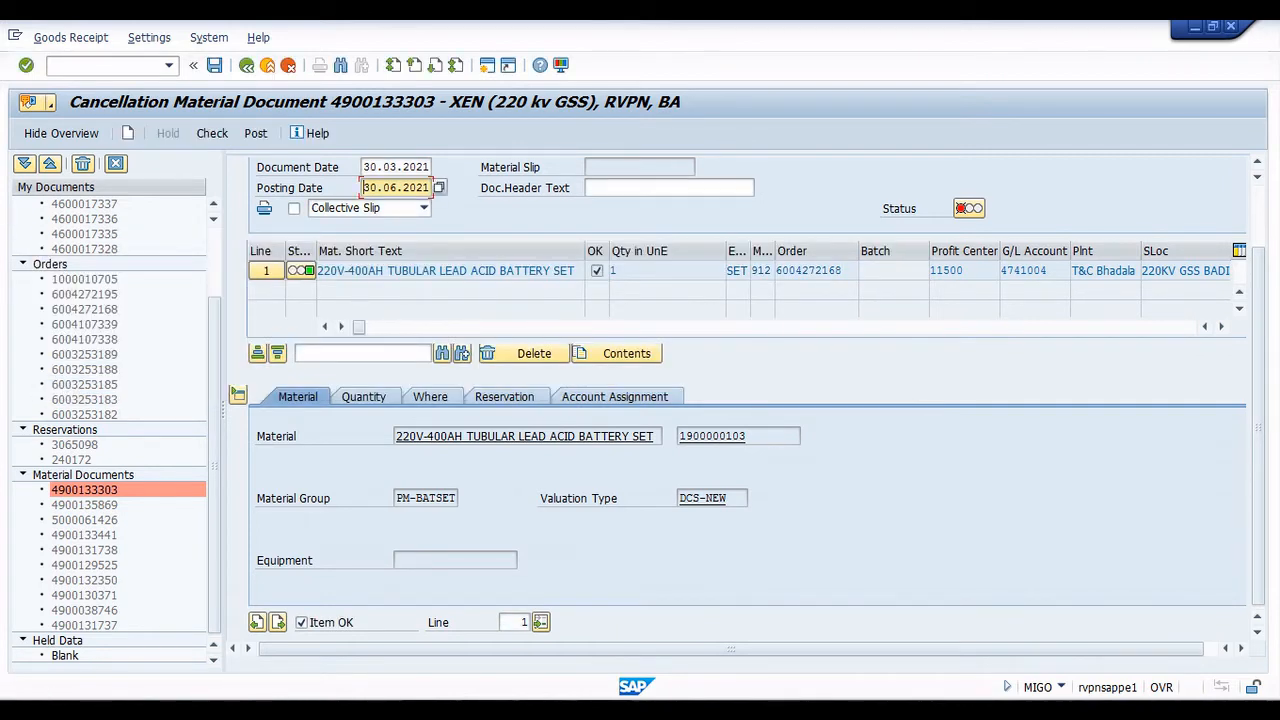
Set the cancellation's posting date to 18.07.2021 and check the document.
double_click(396, 188)
text(18.07.)
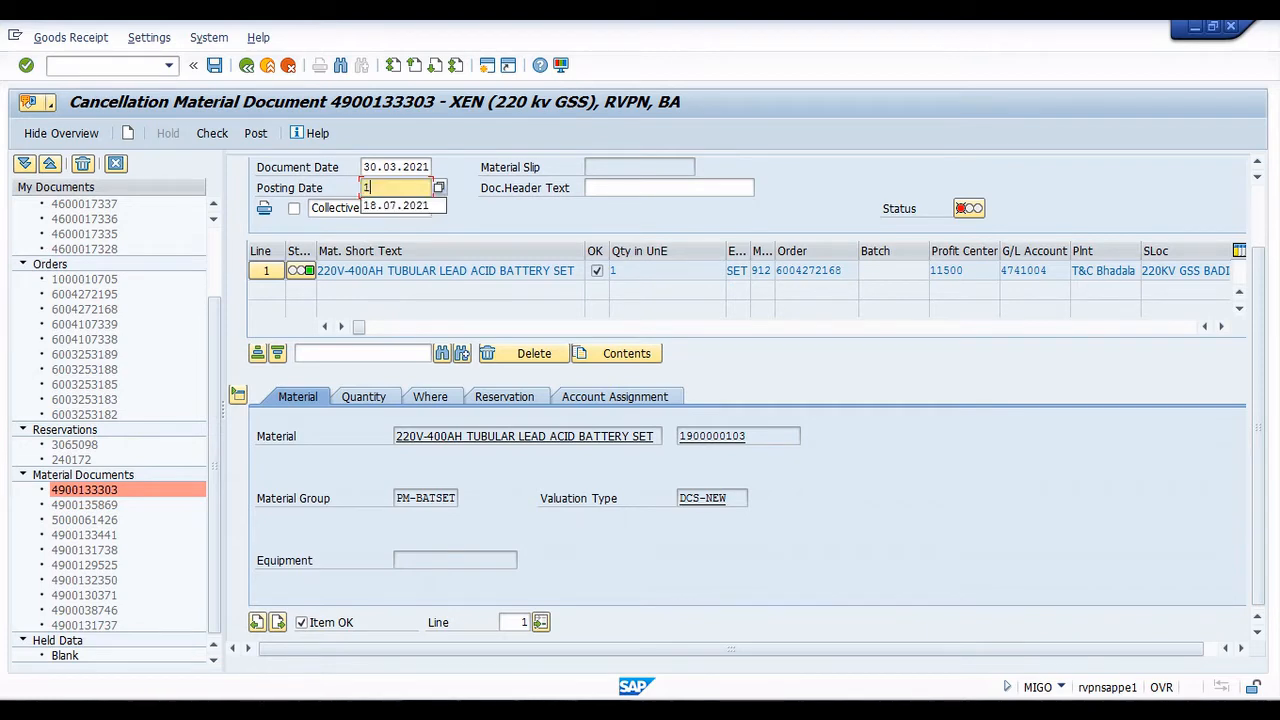
text(2021)
key(Return)
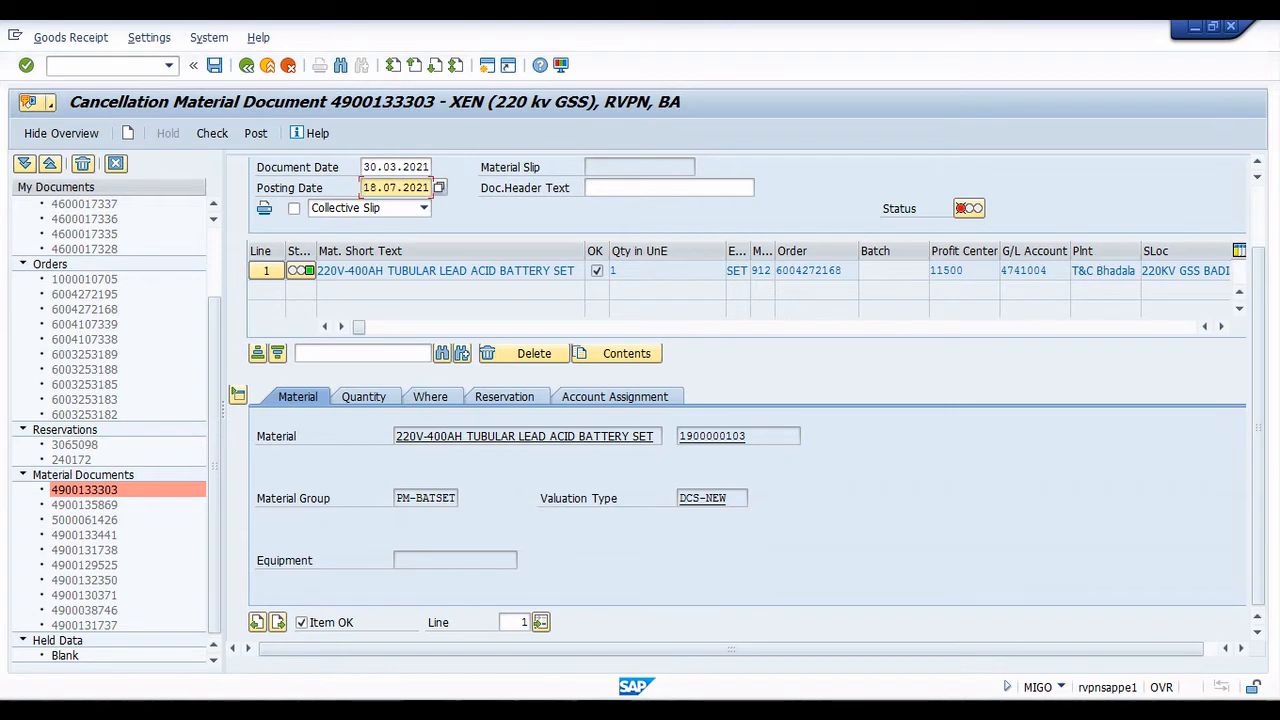
click(212, 133)
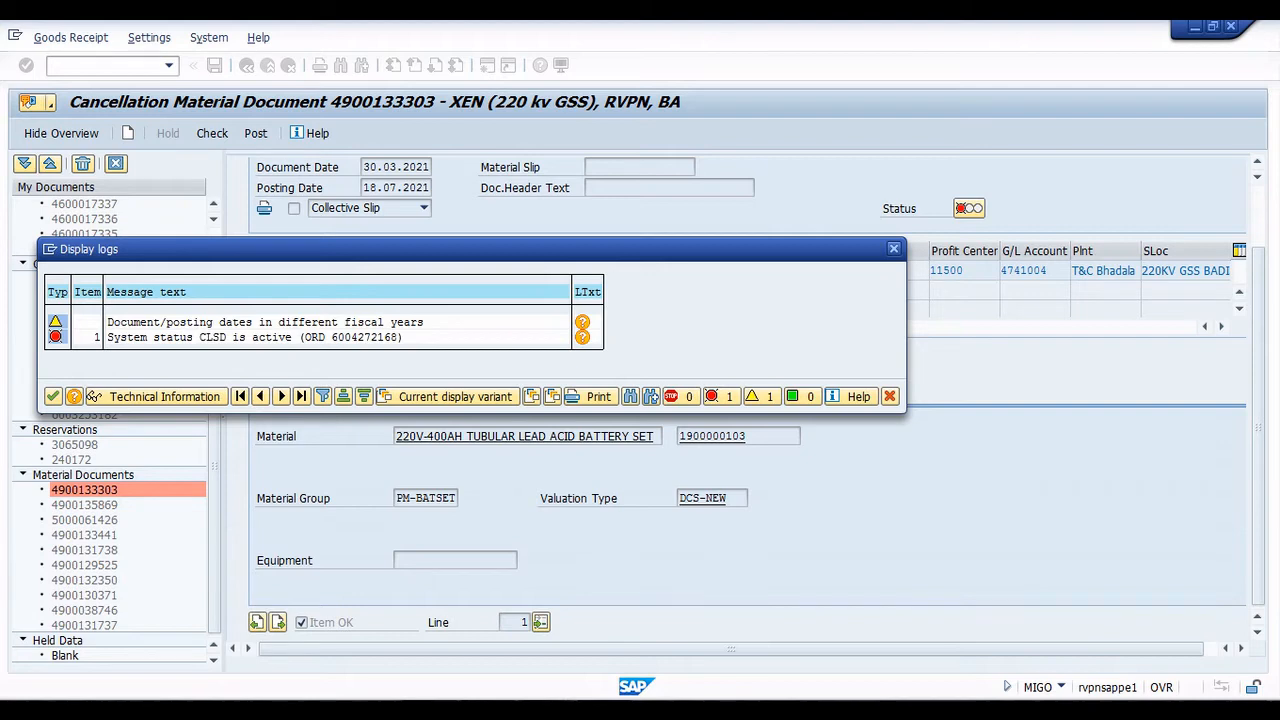
key(Return)
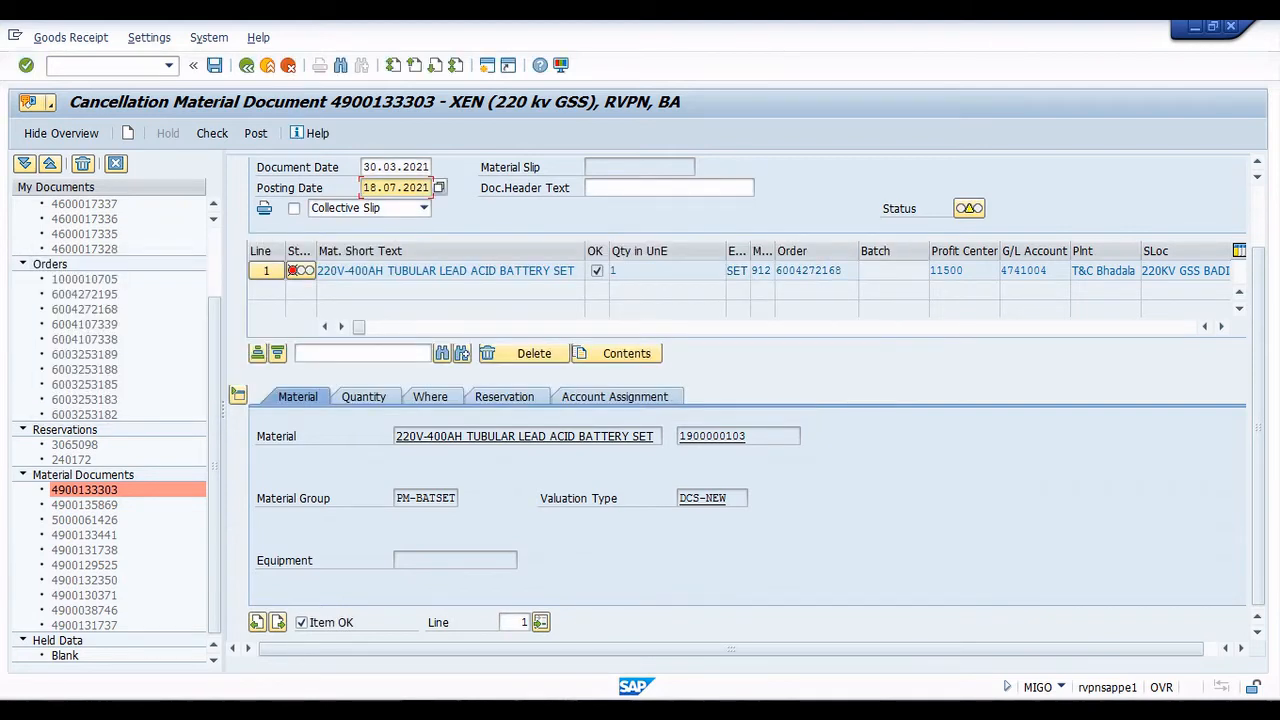
Open a new maximized session and start transaction IW32 for changing a maintenance order.
click(487, 65)
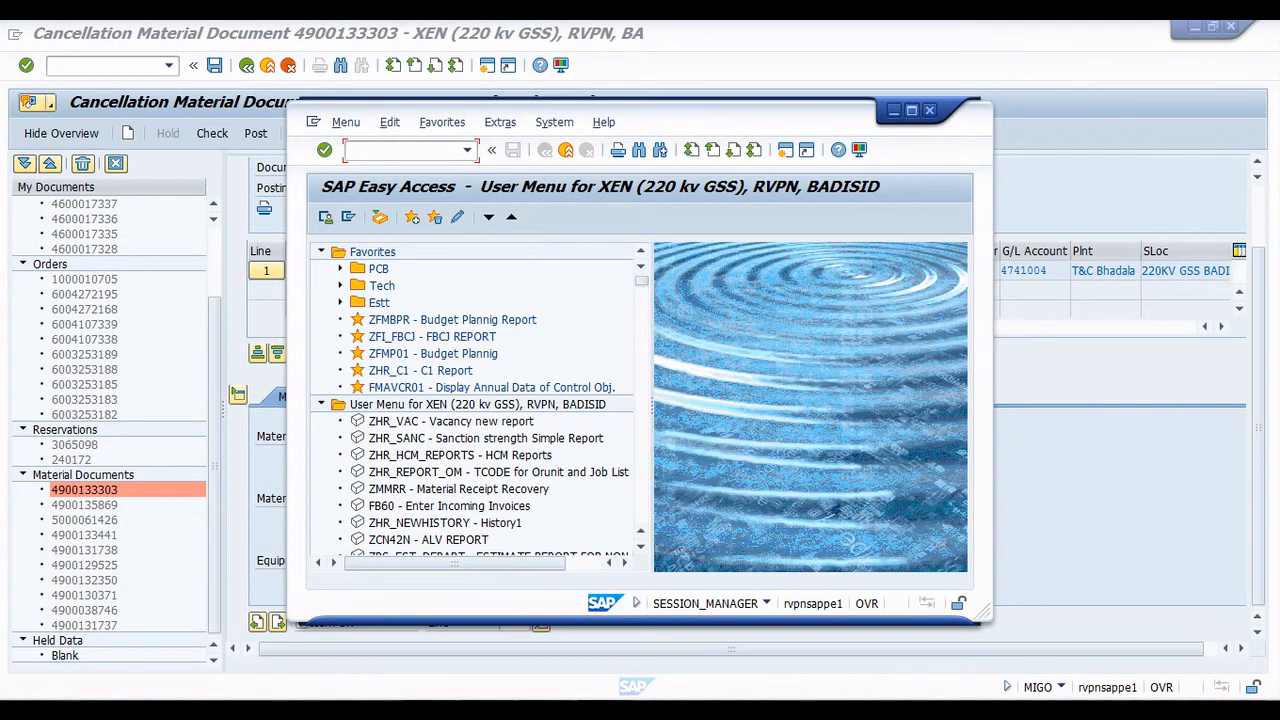
click(911, 110)
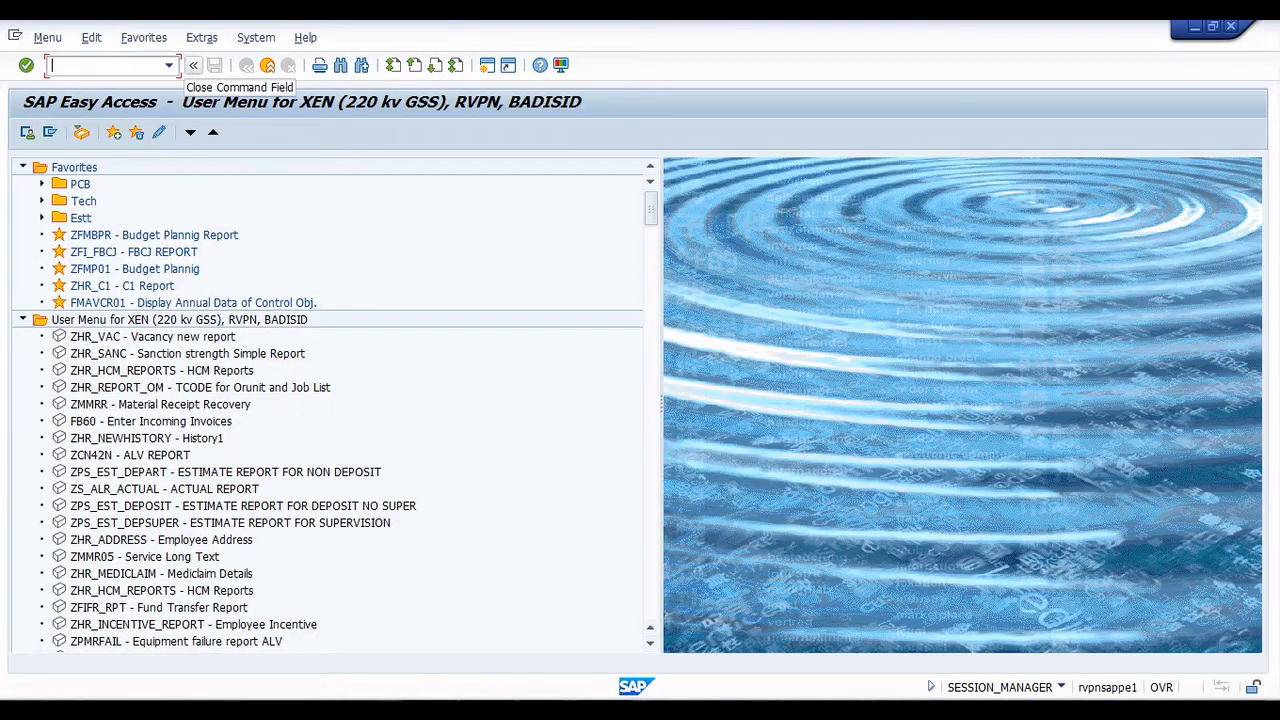
click(169, 66)
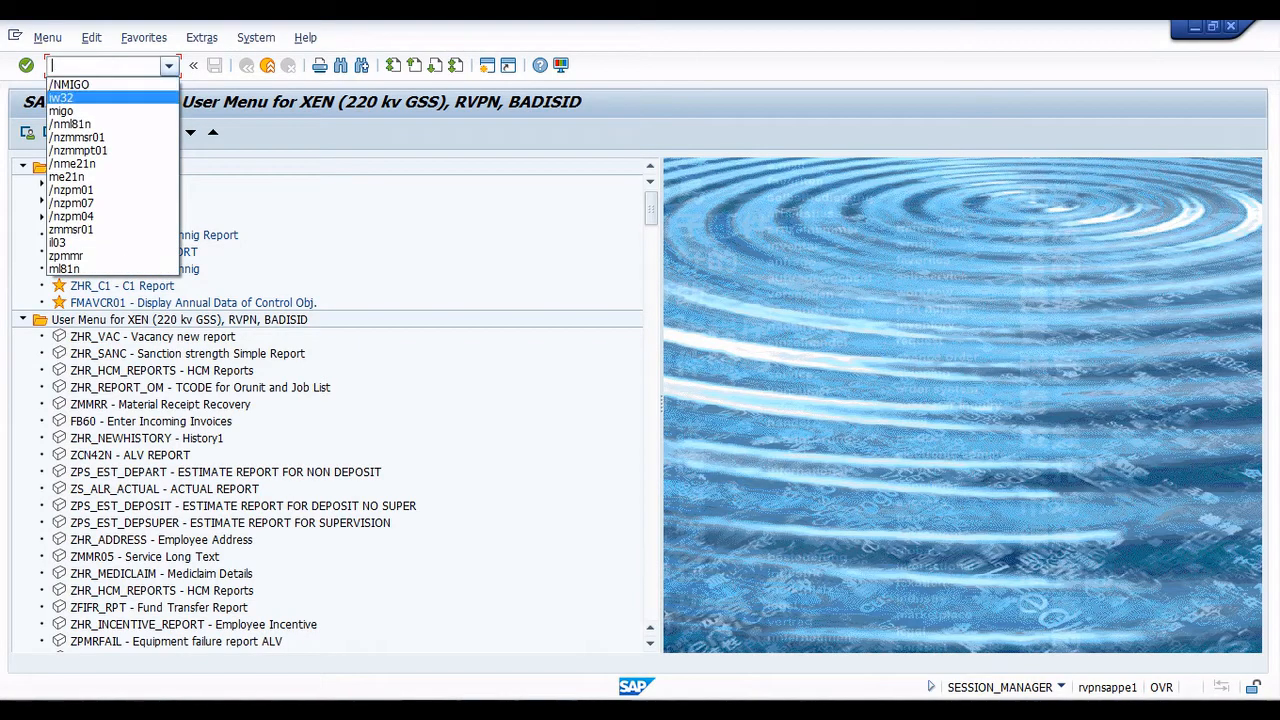
click(108, 97)
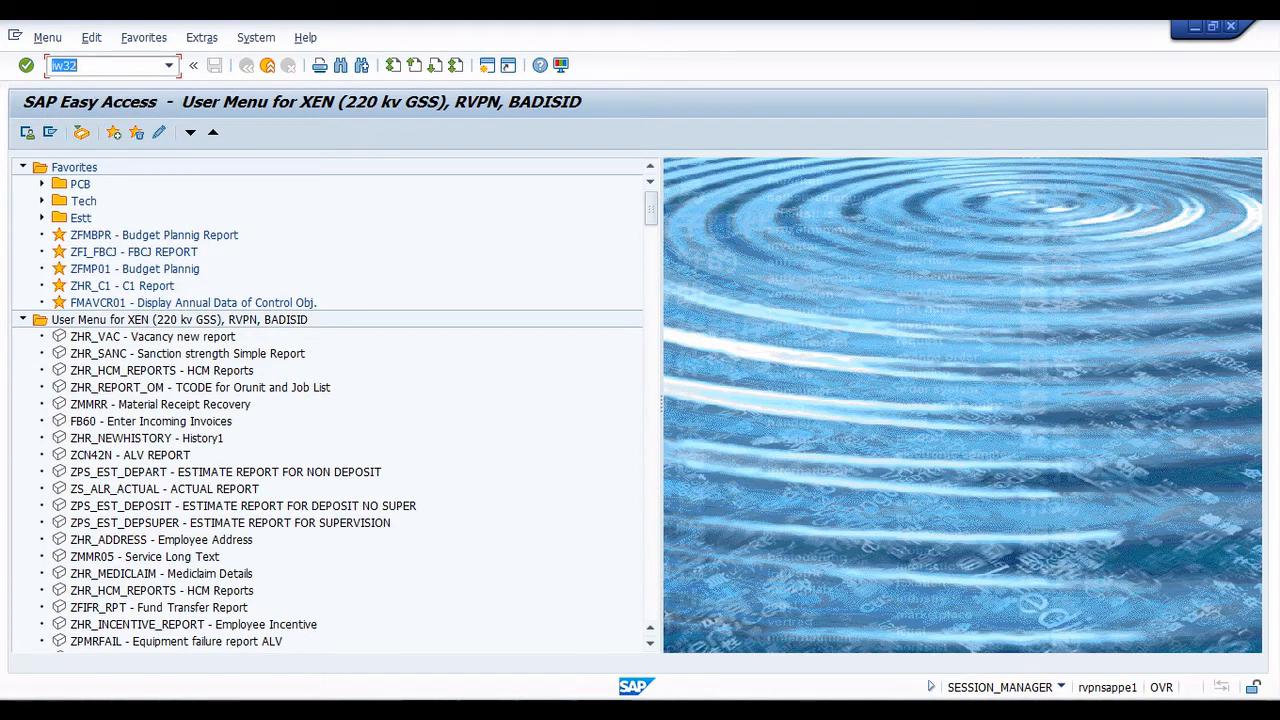
key(Return)
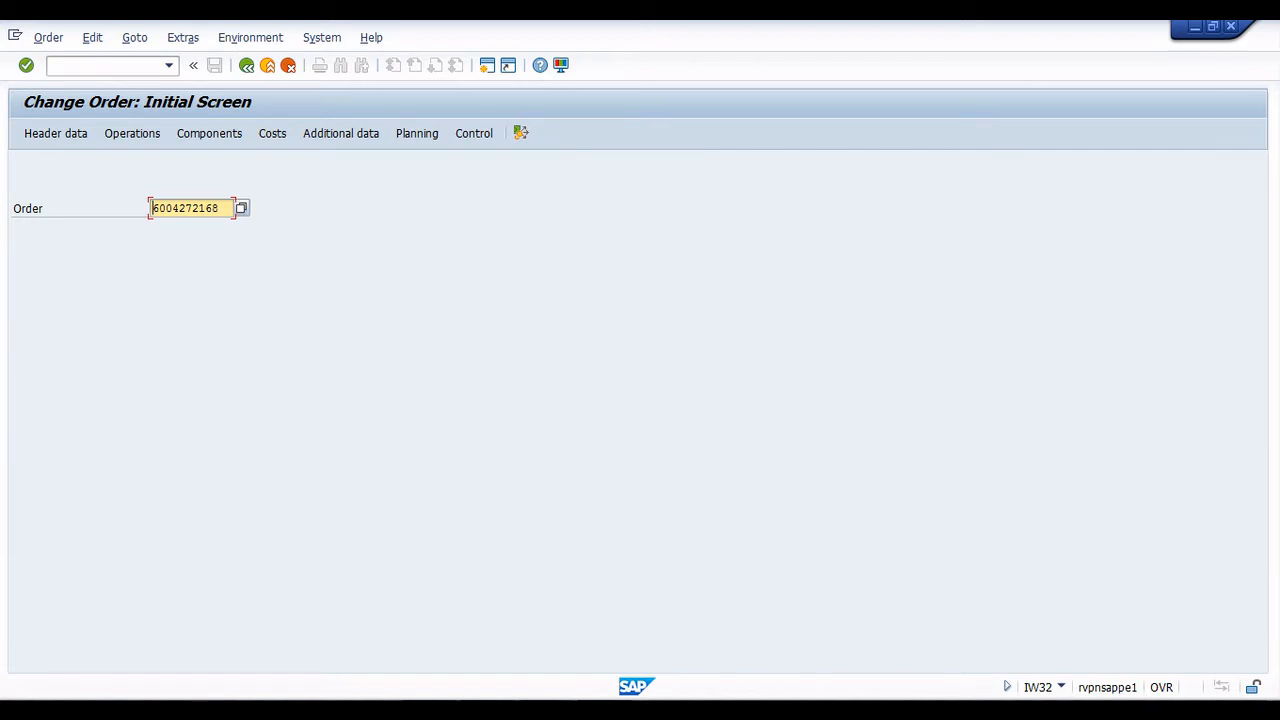
Open the proposed shutdown maintenance order for changing and cancel its business completion.
key(Return)
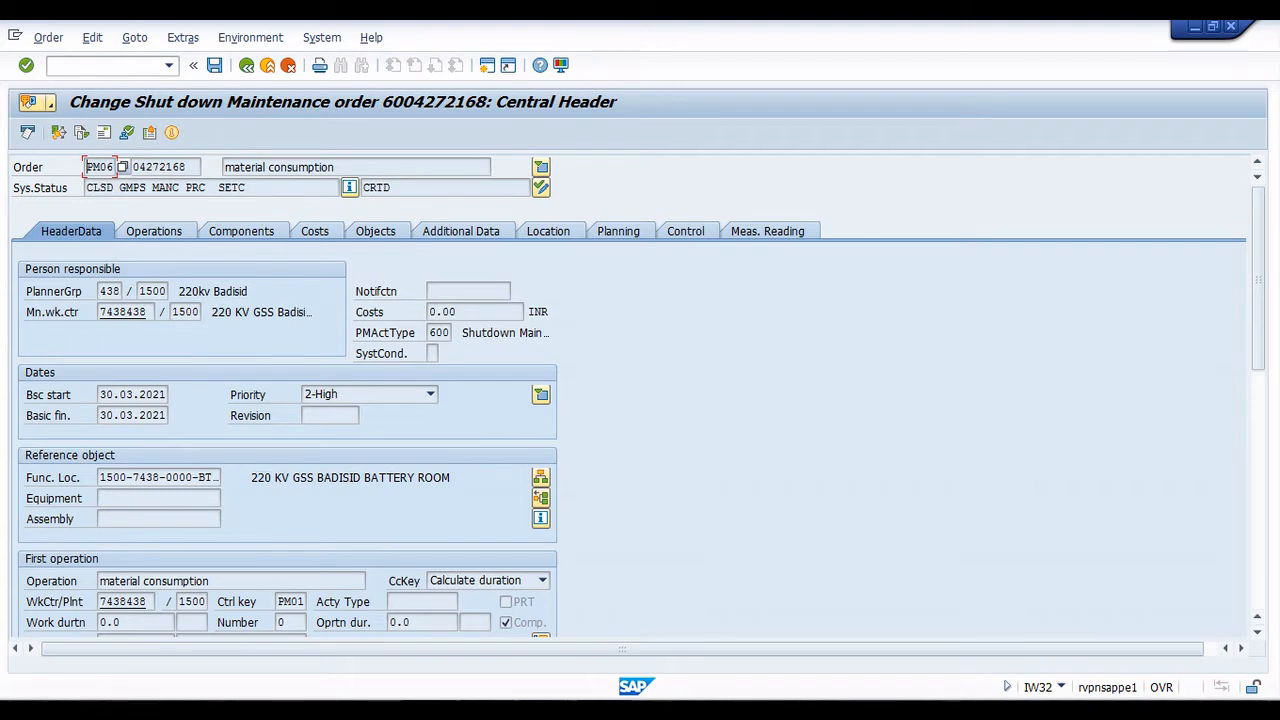
key(F10)
key(Down)
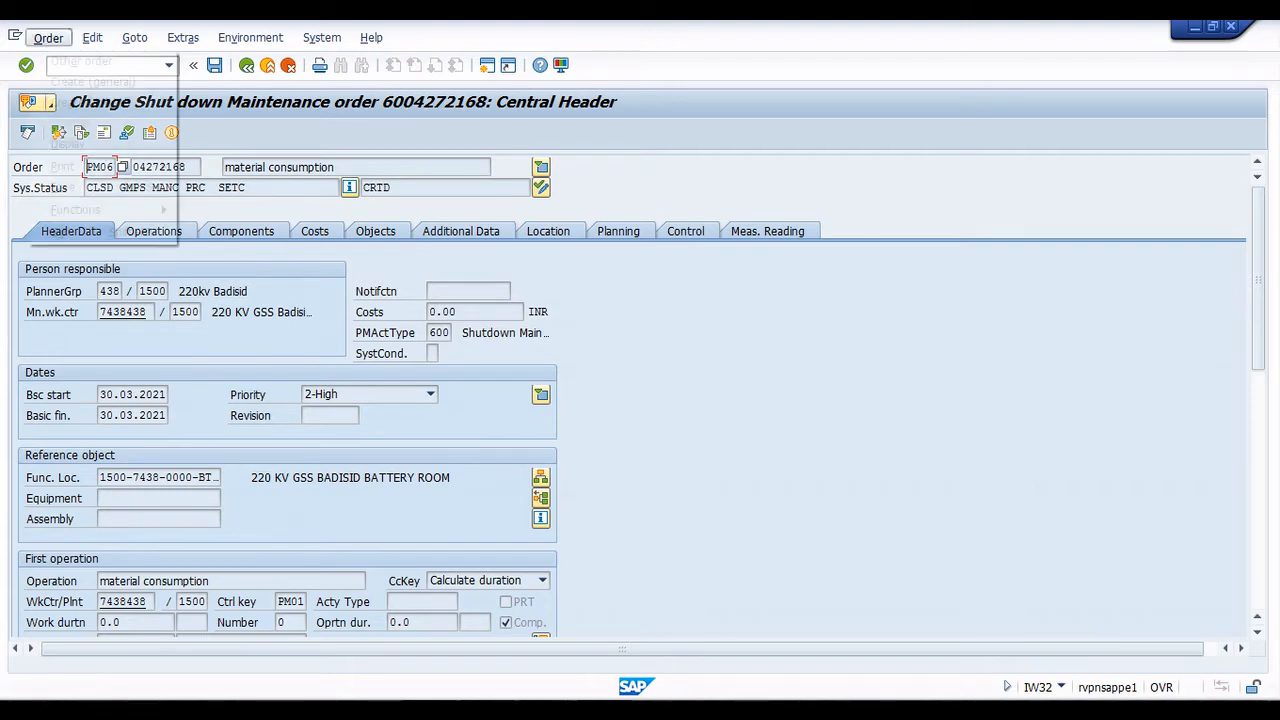
key(Down)
key(Down)
key(Down)
key(Down)
key(Down)
key(Down)
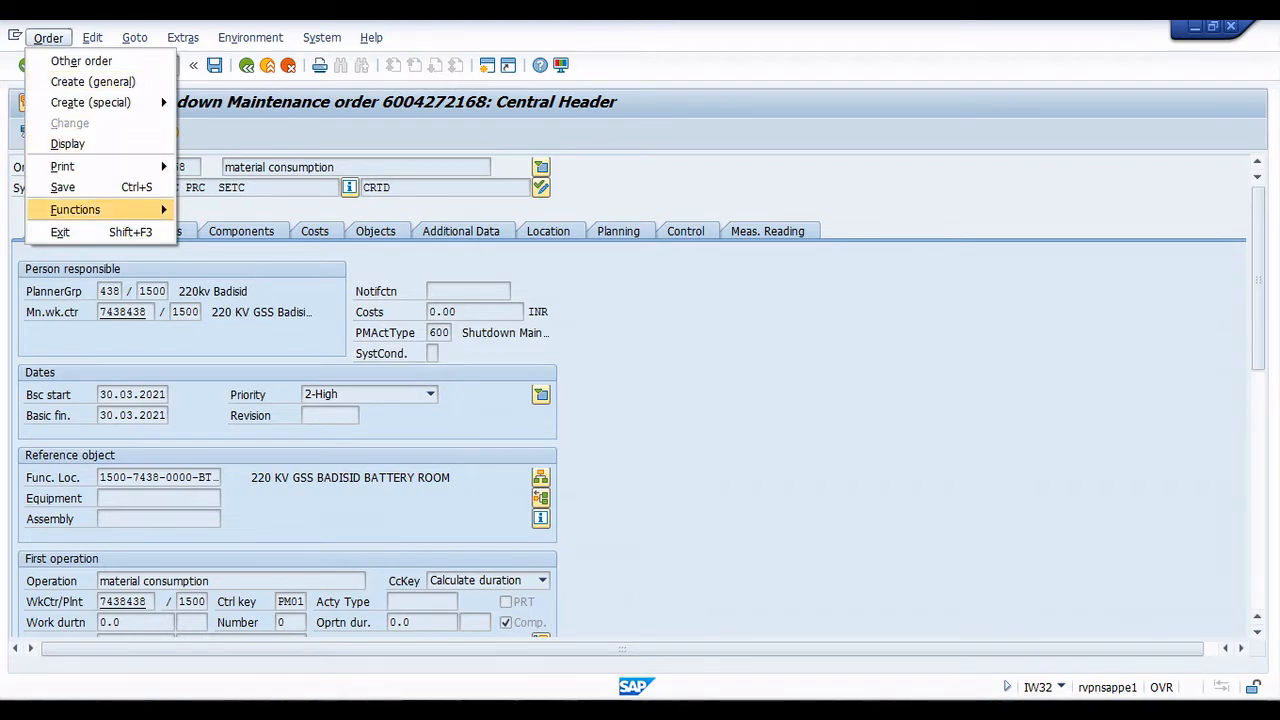
key(Right)
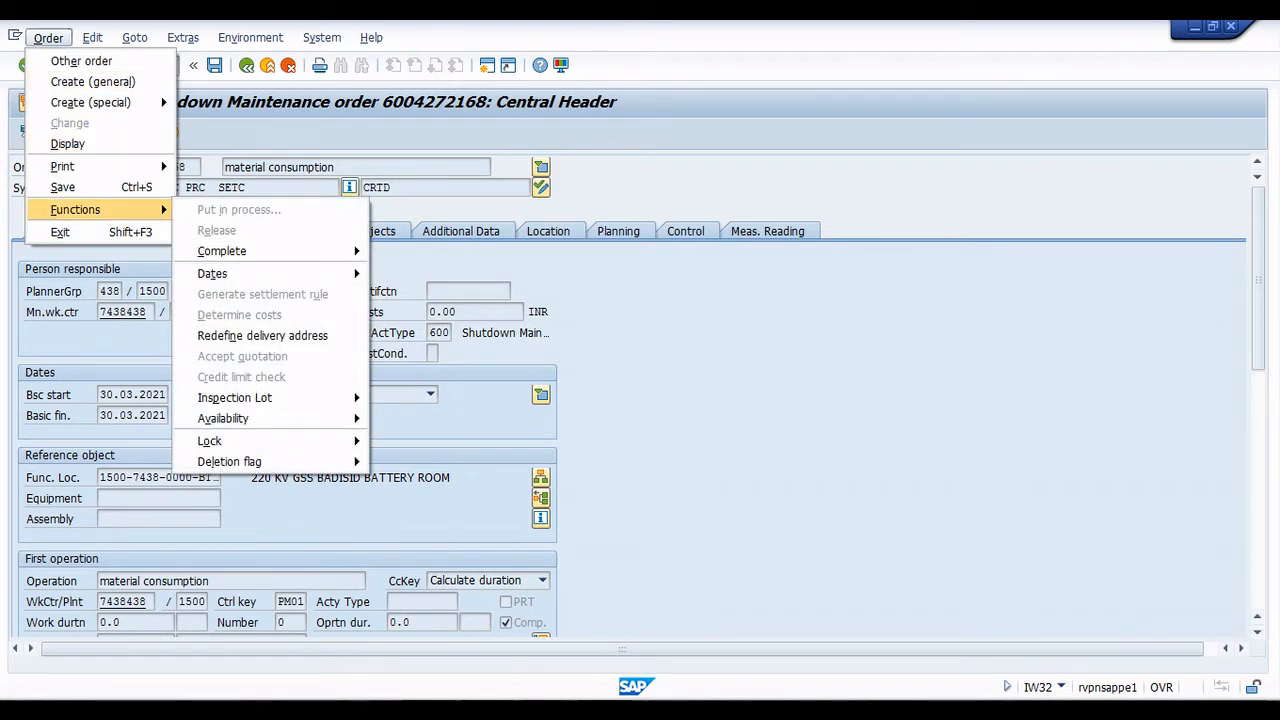
key(Down)
key(Down)
mouse_move(240, 251)
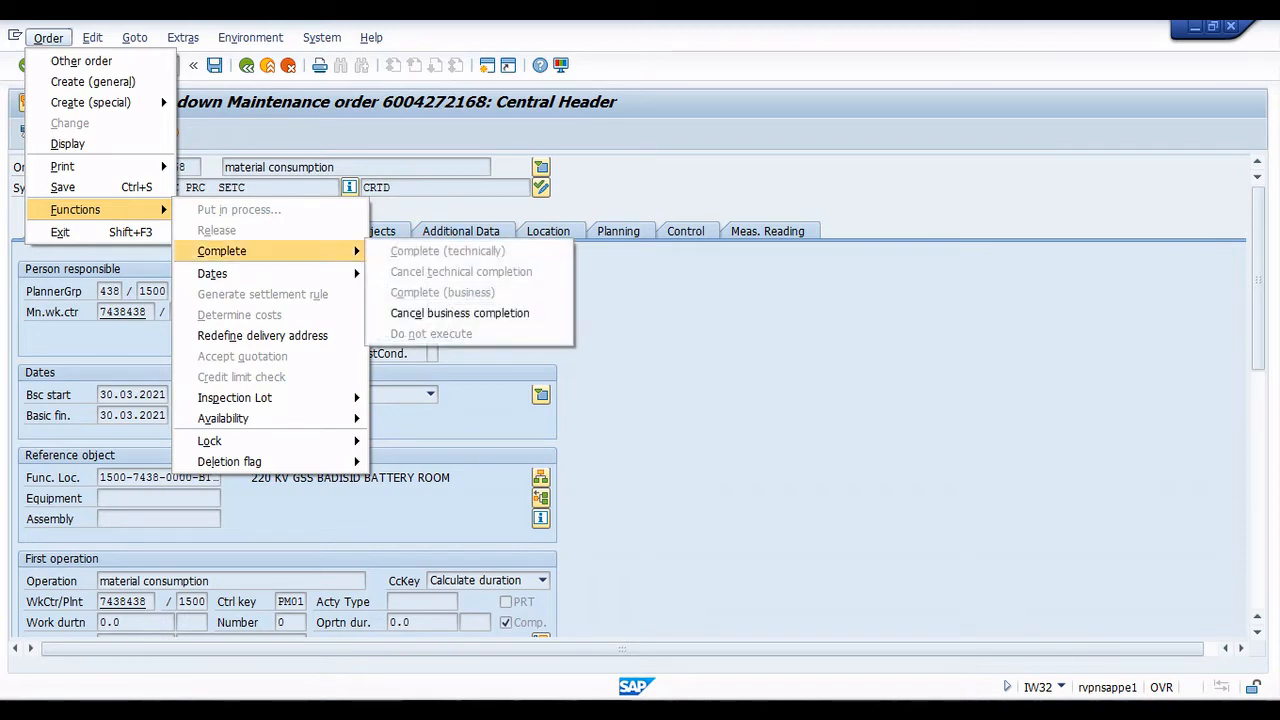
key(Down)
key(Down)
key(Down)
key(Down)
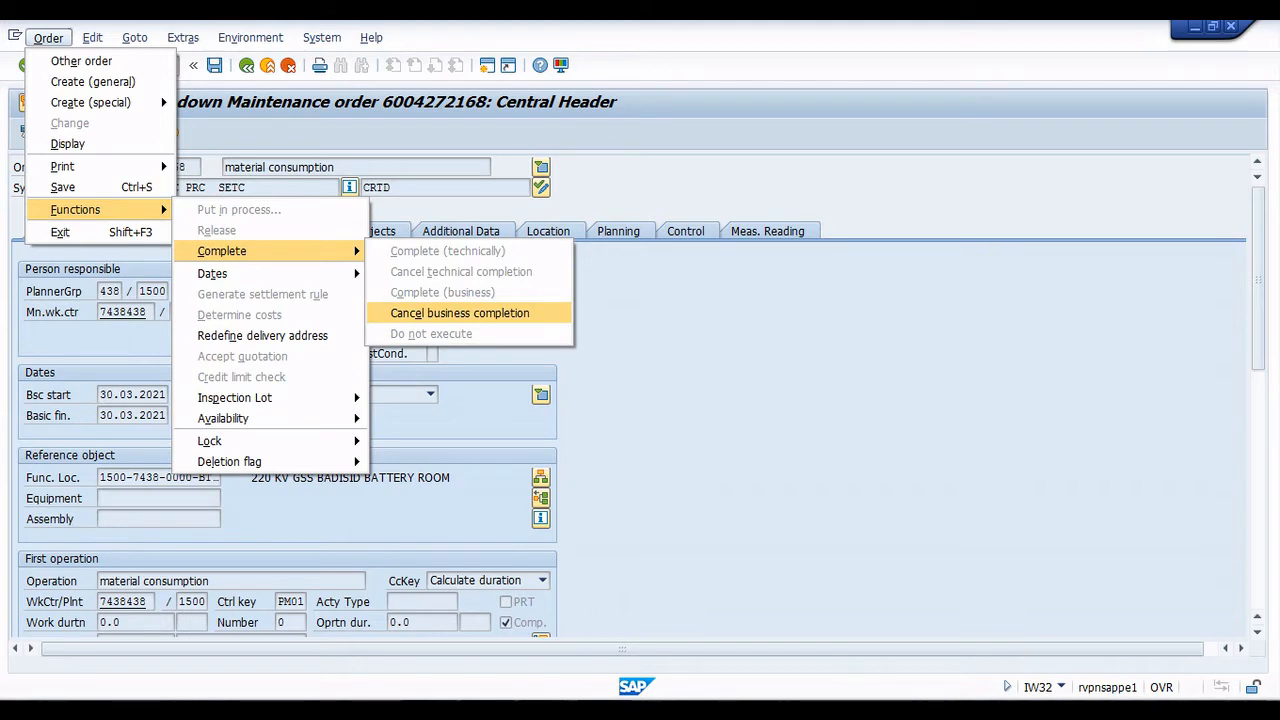
key(Return)
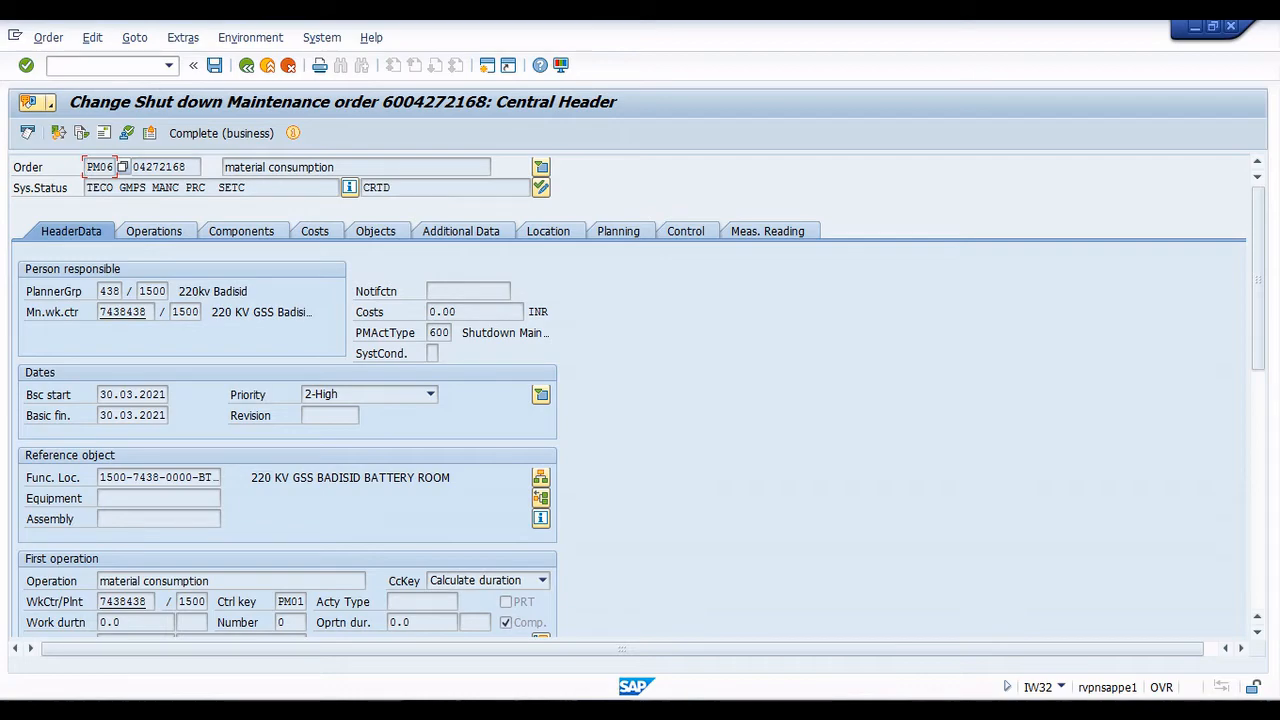
mouse_move(546, 709)
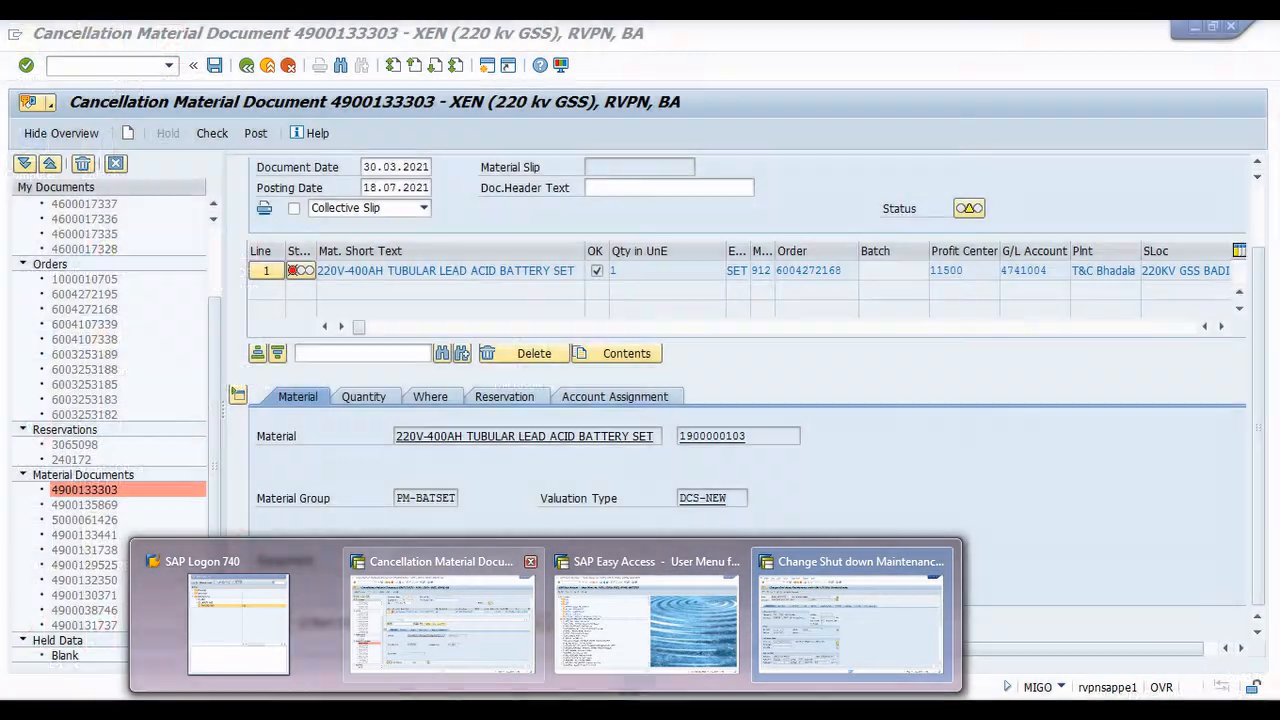
click(442, 620)
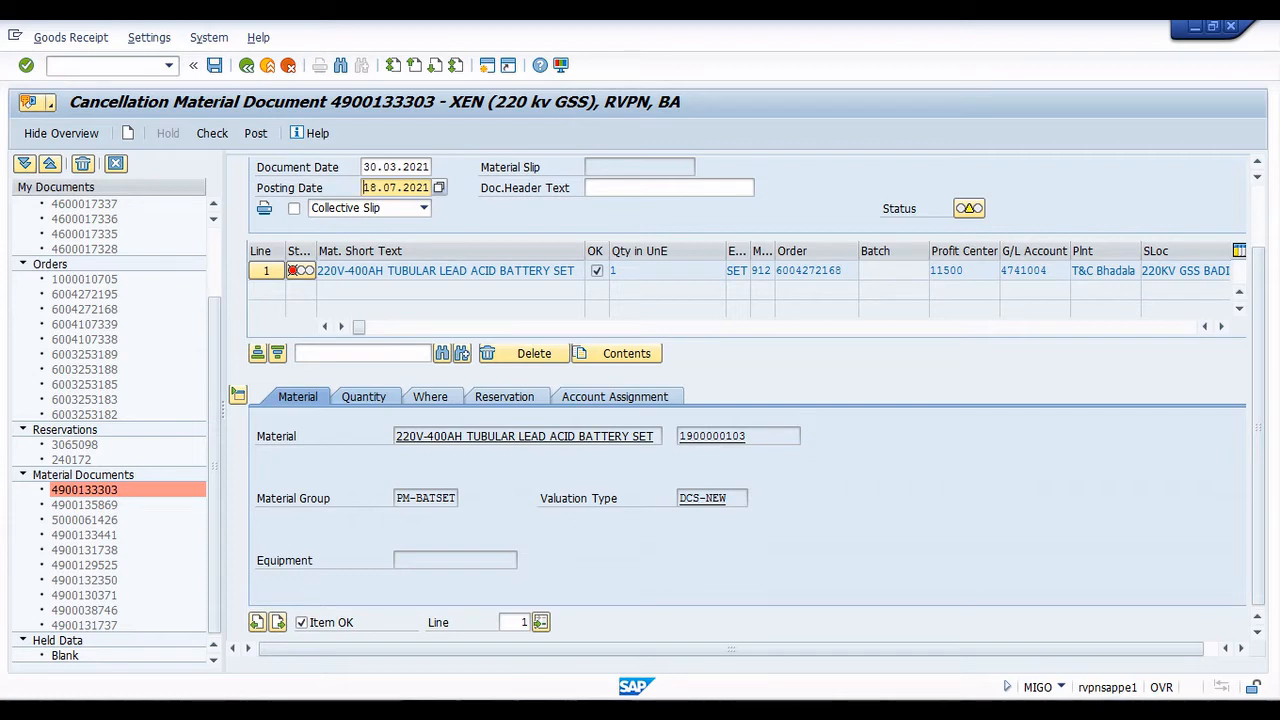
click(212, 133)
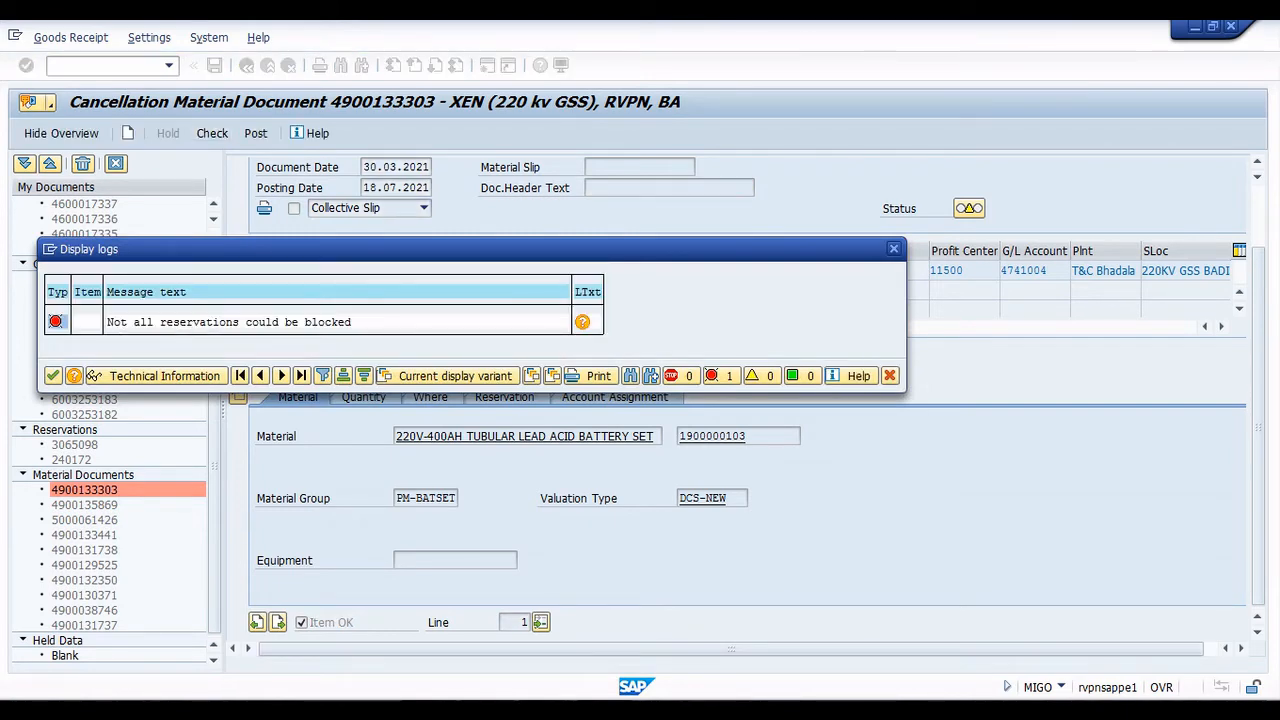
Return to the IW32 session and save the shutdown maintenance order.
mouse_move(637, 688)
click(850, 610)
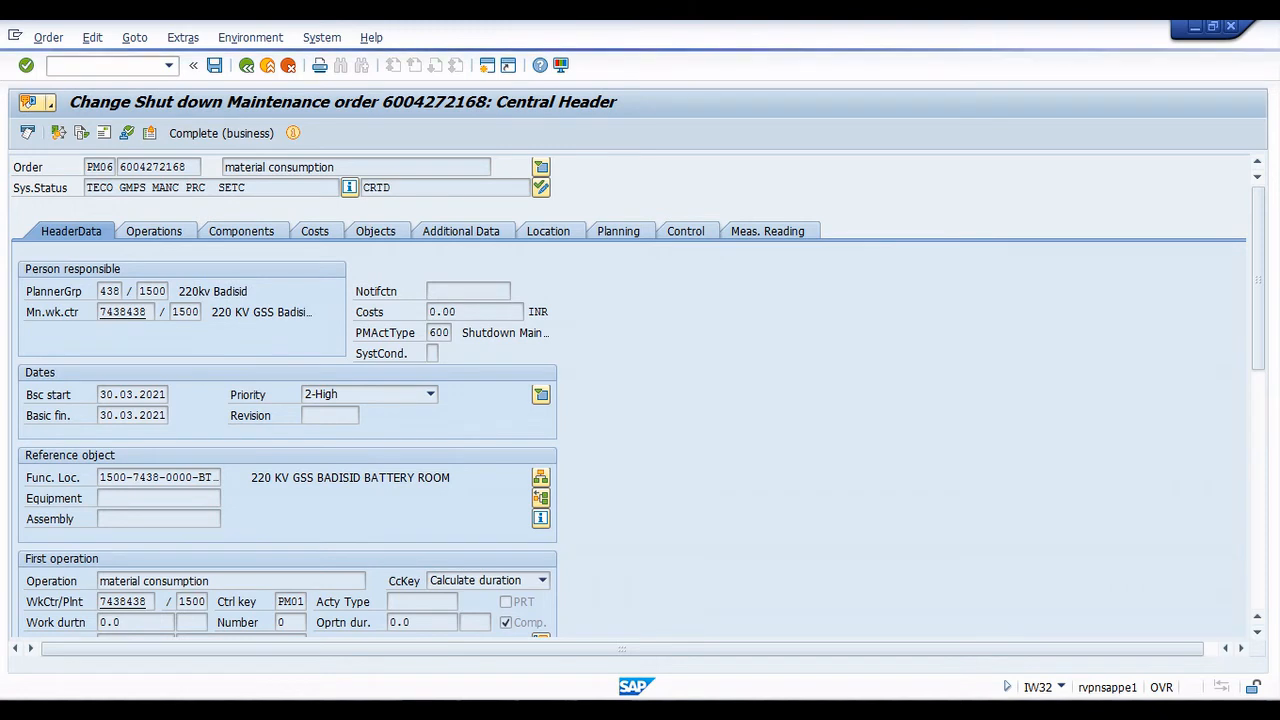
key(ctrl+s)
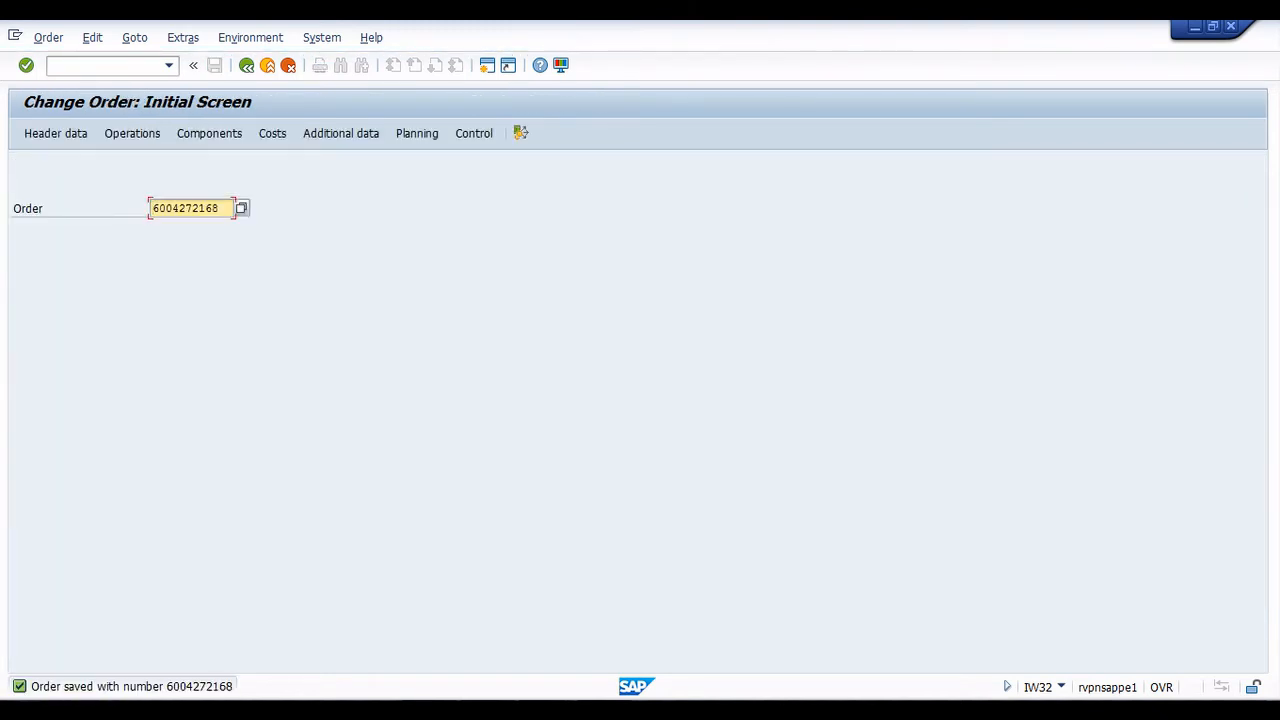
Go back to the MIGO session, dismiss the old message log, and check the cancellation document, acknowledging the new log.
mouse_move(546, 711)
click(440, 618)
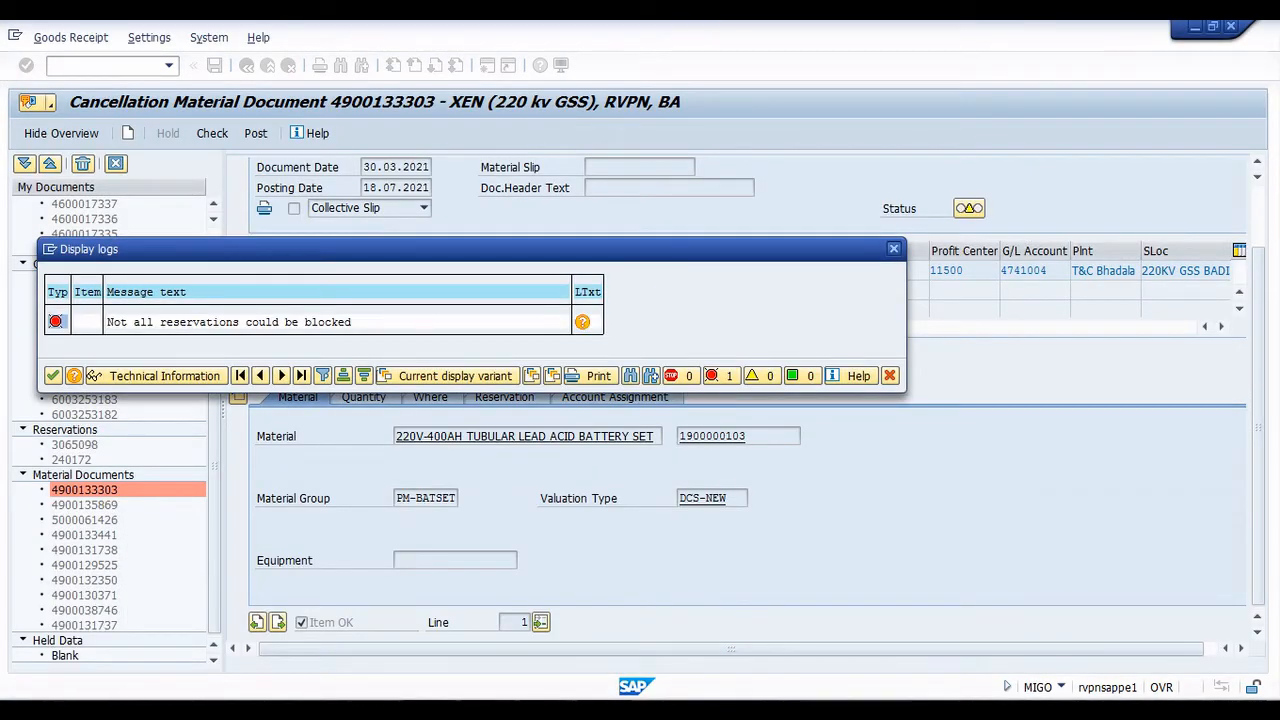
click(893, 248)
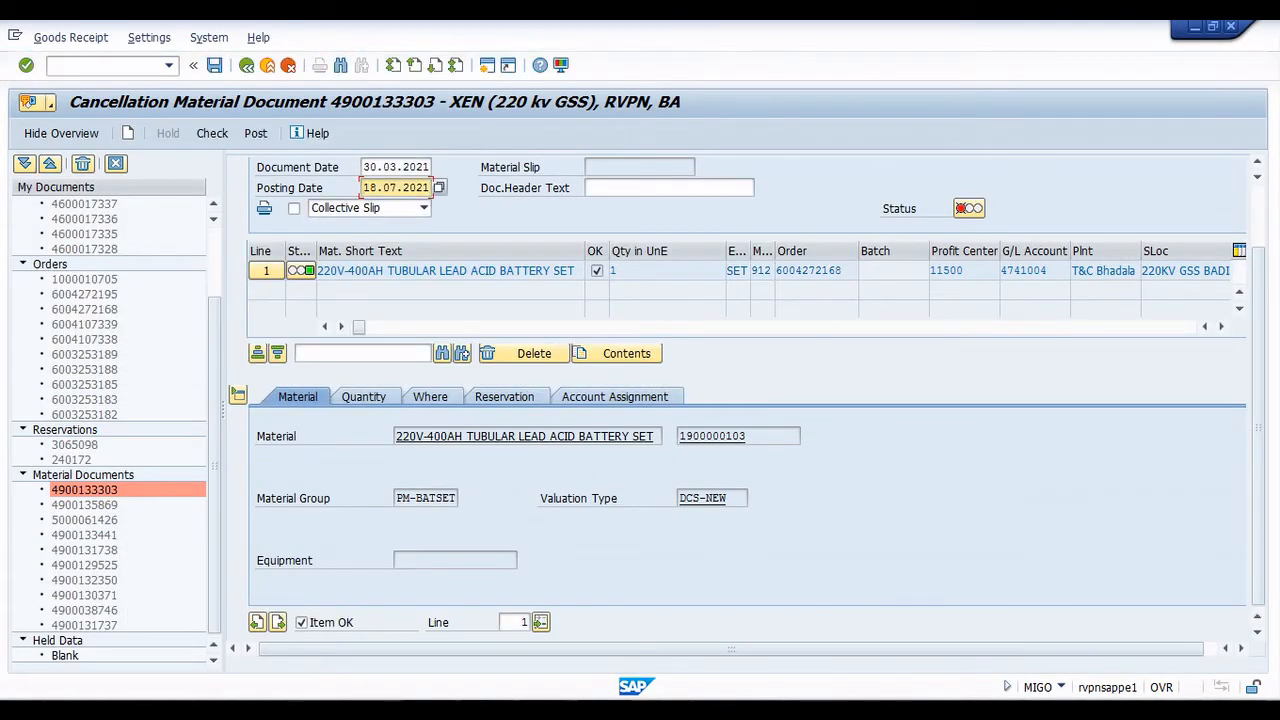
key(Return)
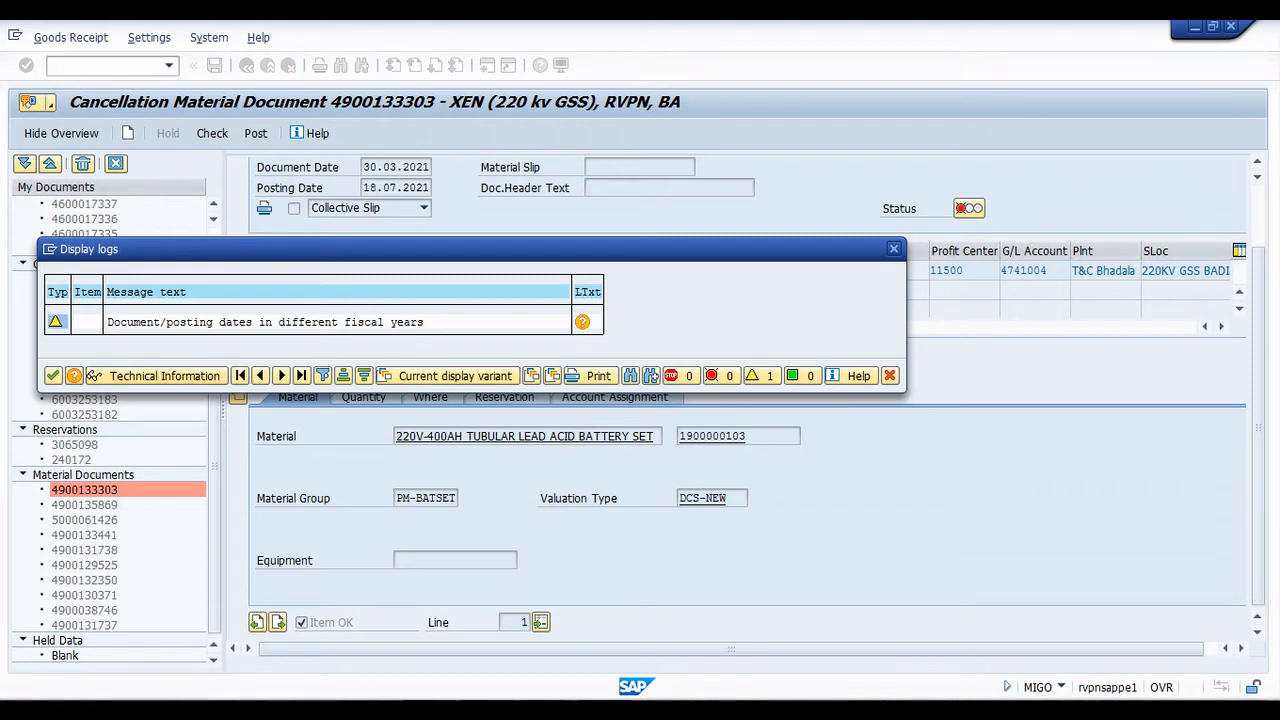
click(53, 375)
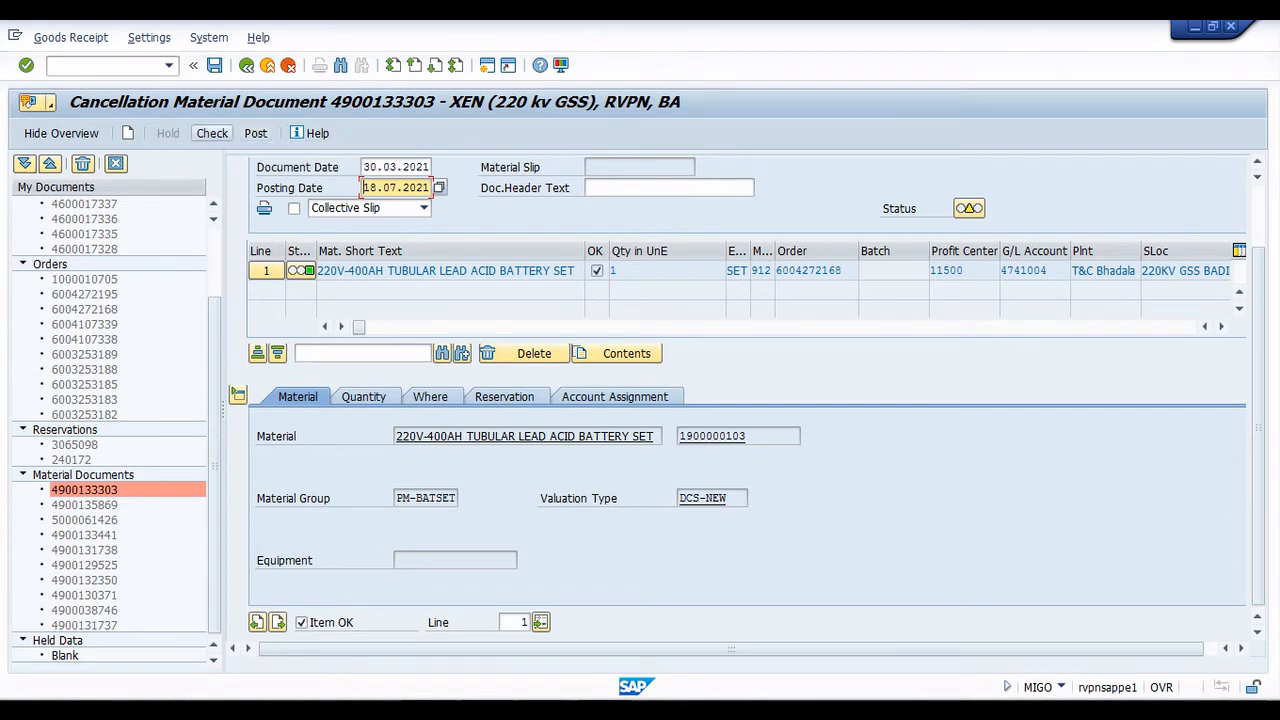
Check the cancellation document once more, accept the message log, and post the cancellation.
click(212, 133)
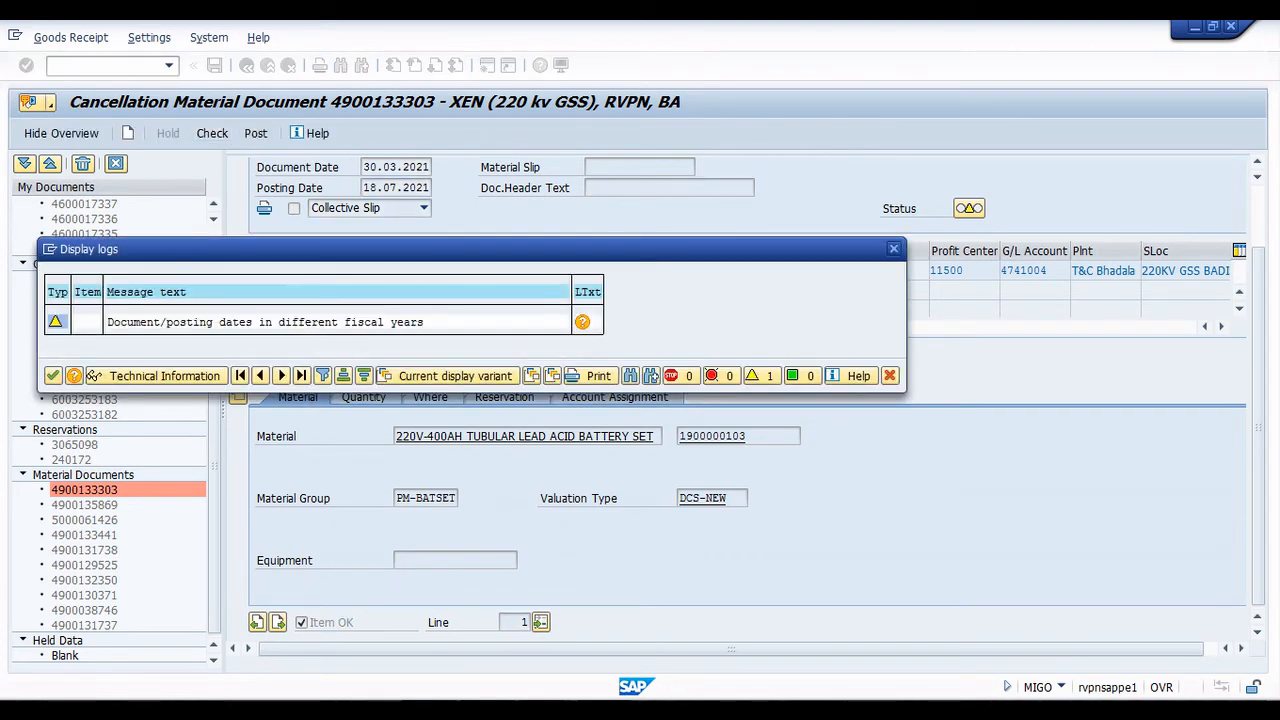
click(53, 375)
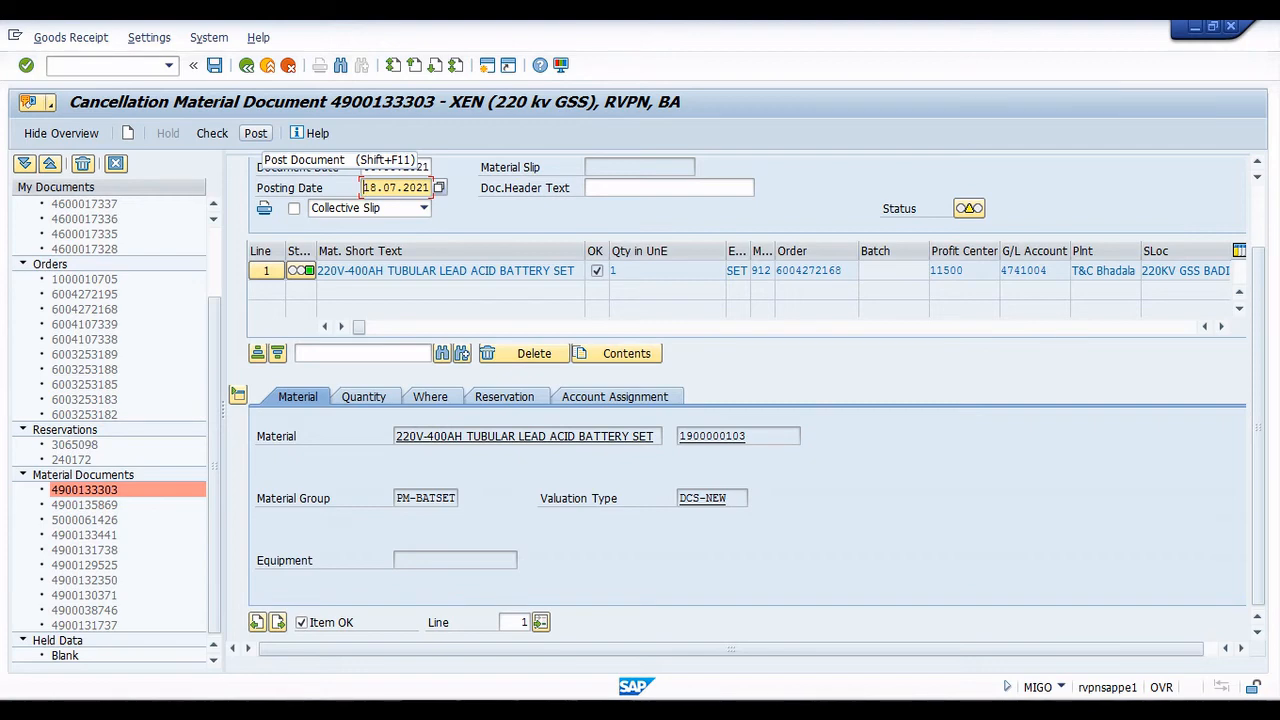
click(256, 133)
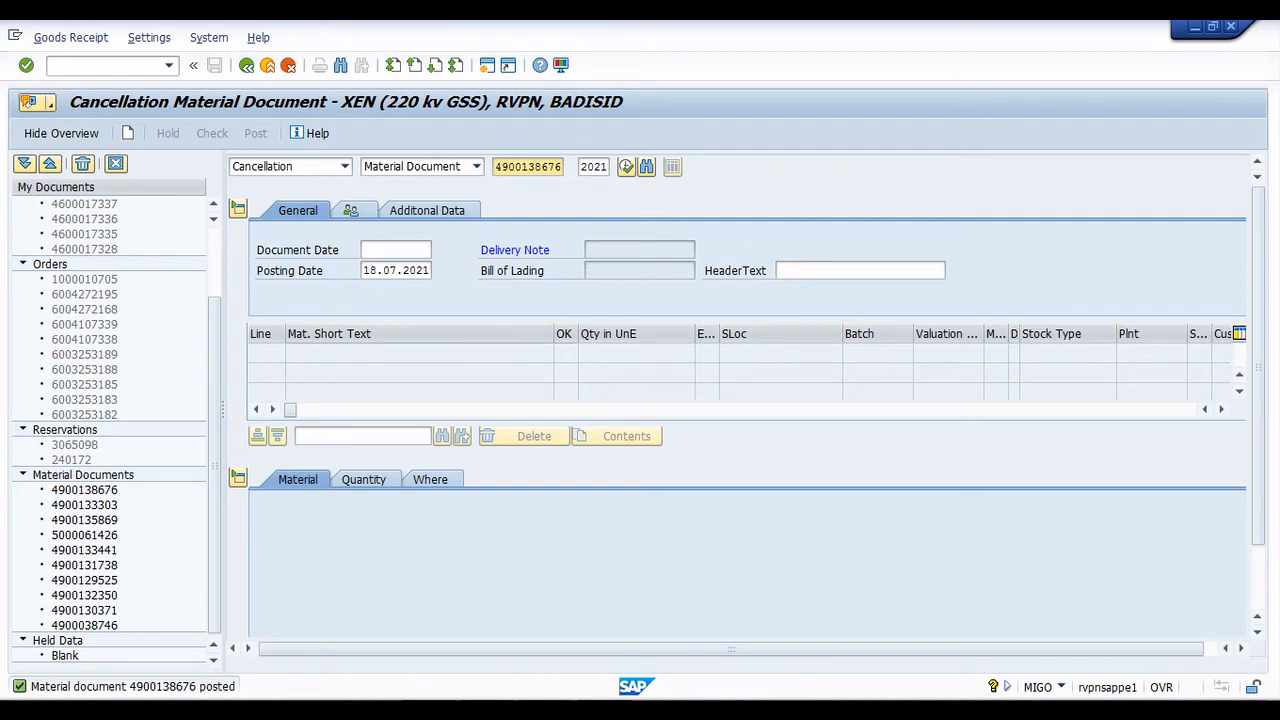
click(98, 66)
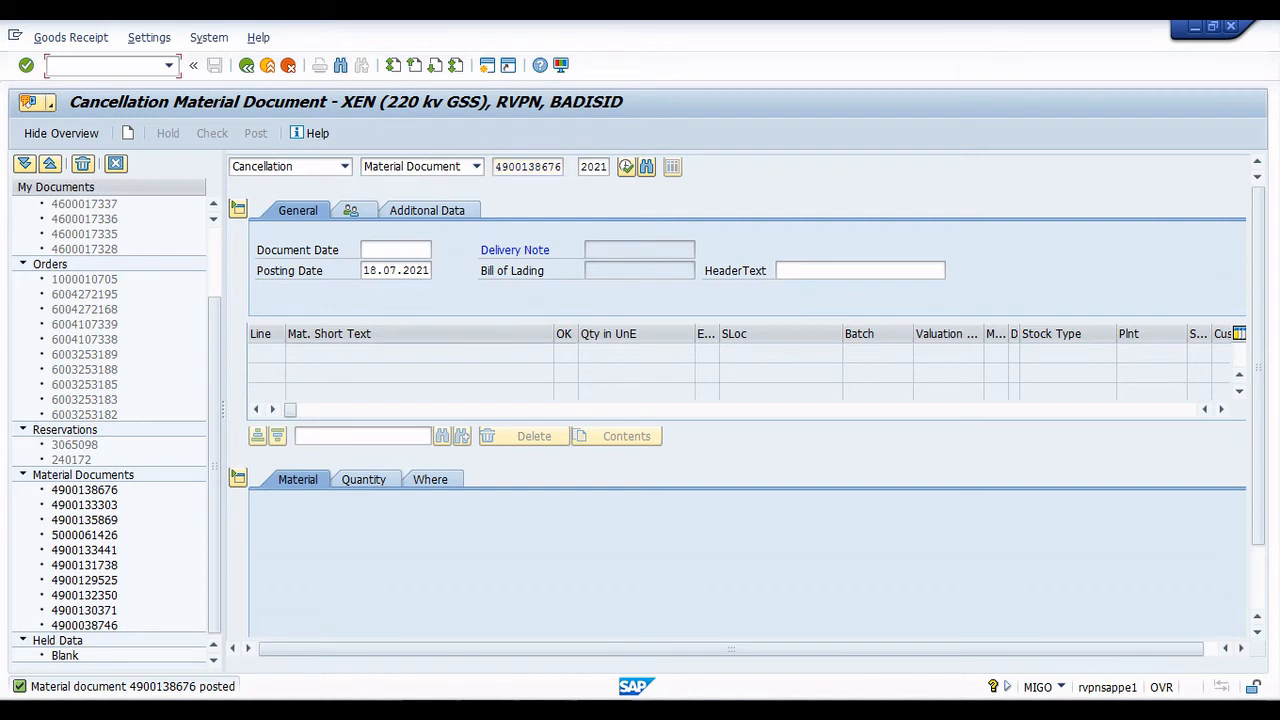
text(/NMB52)
key(Return)
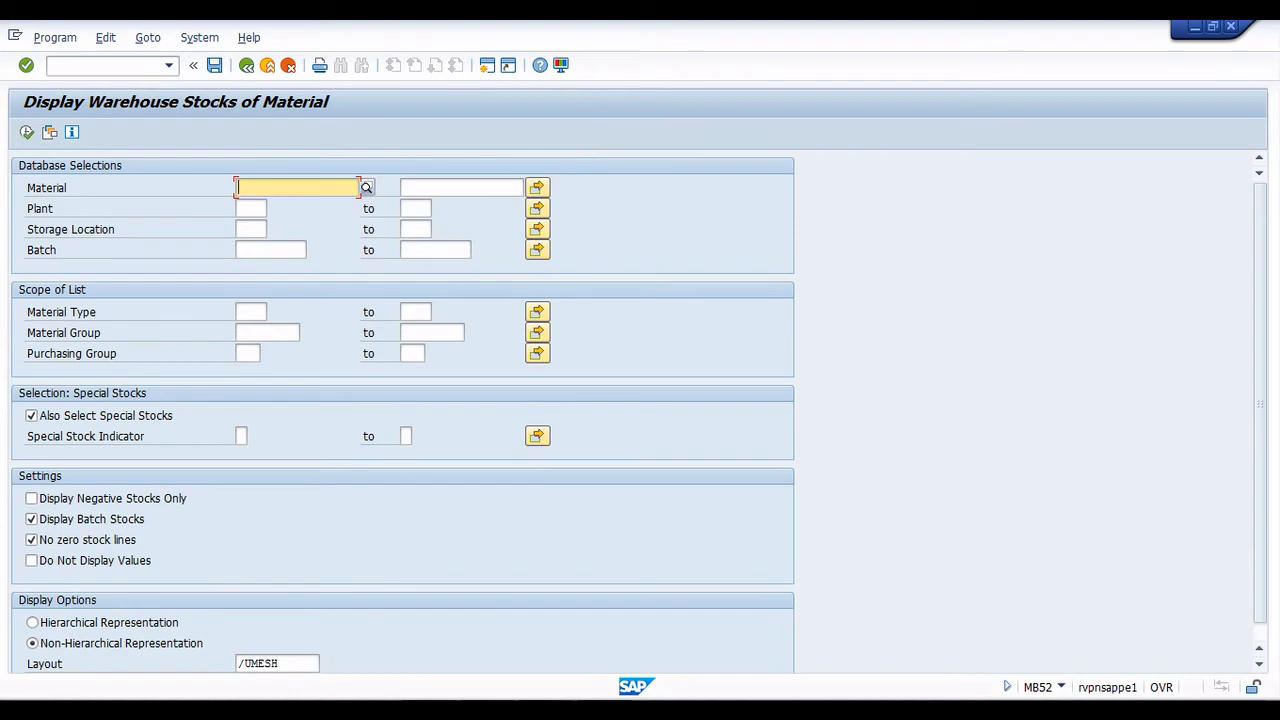
text(19000)
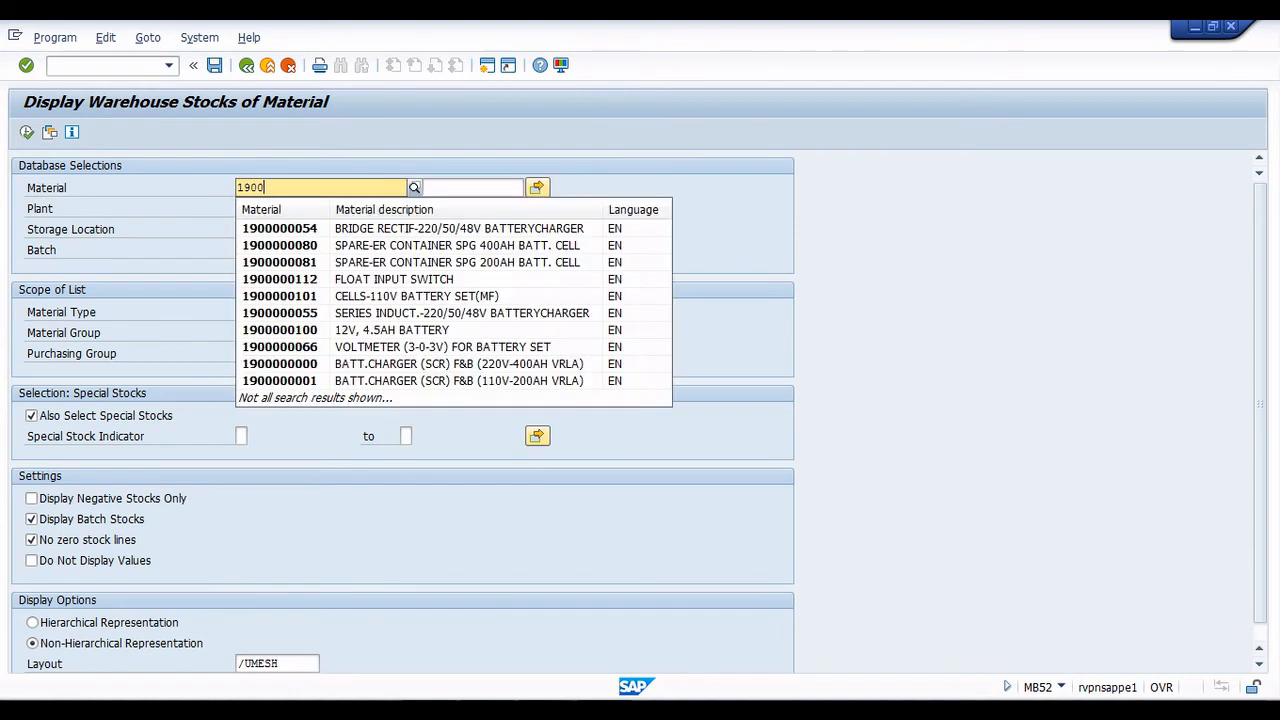
text(00103)
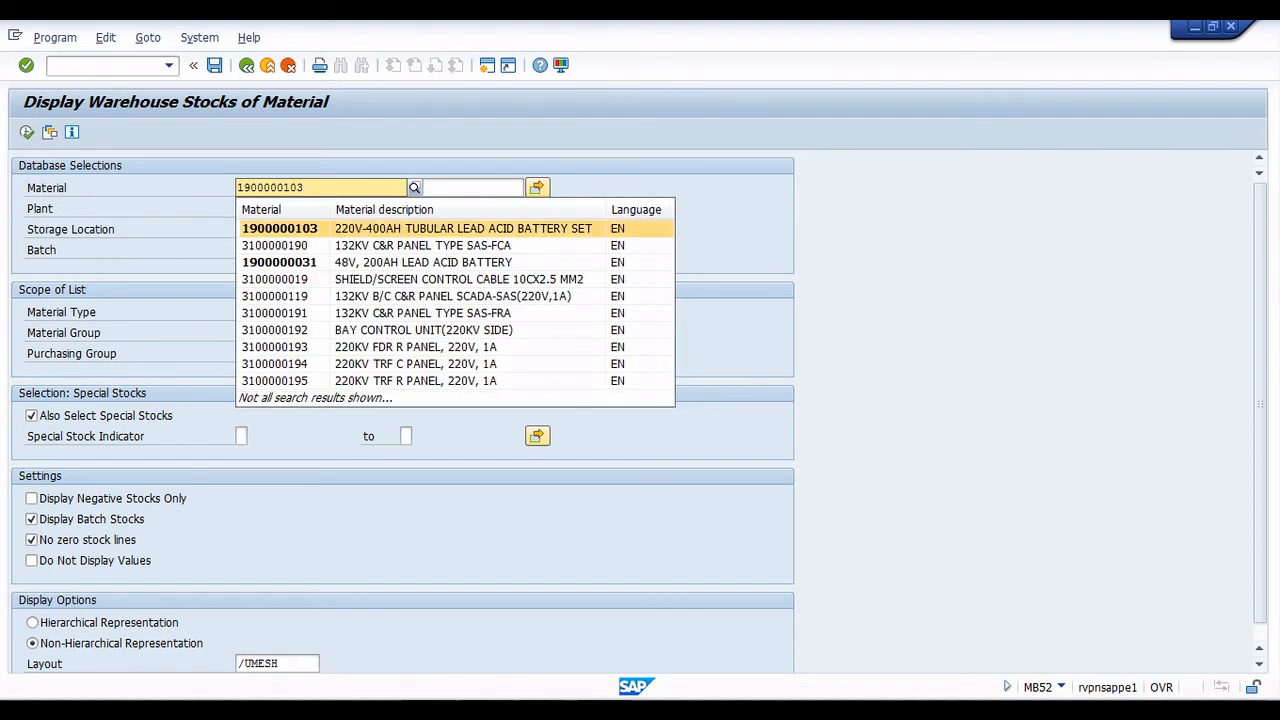
key(Return)
click(251, 208)
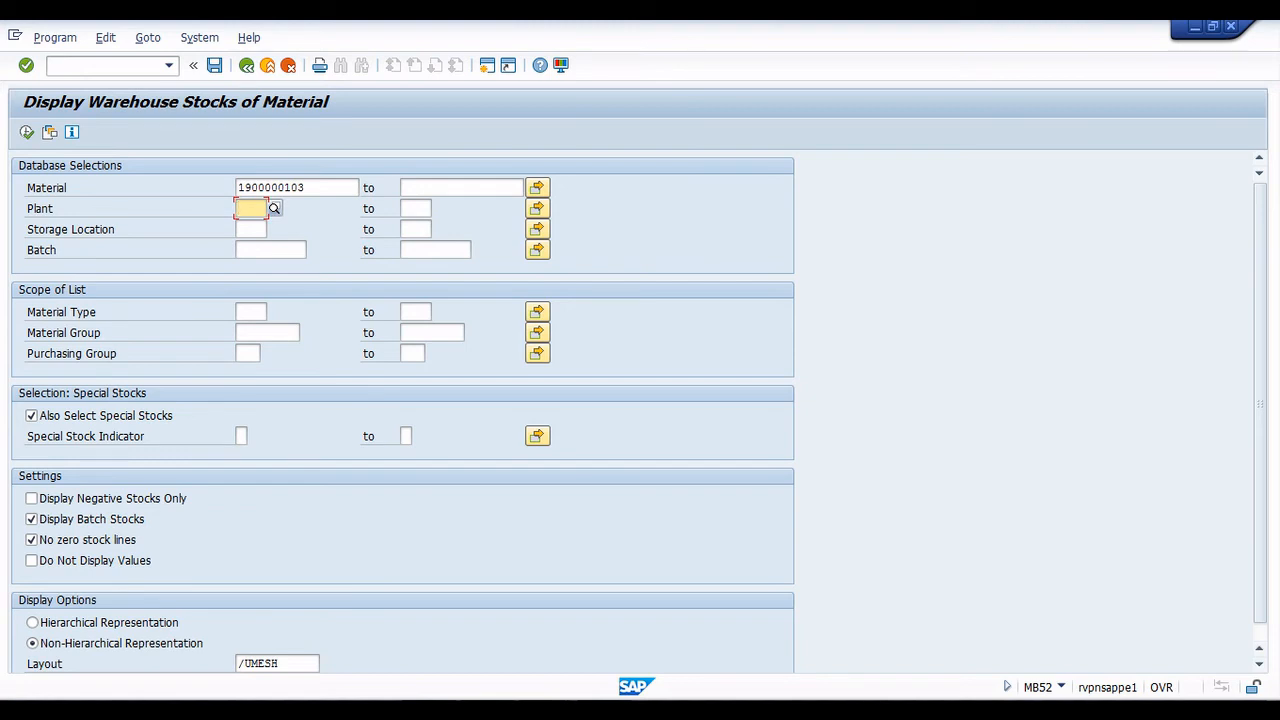
text(1400)
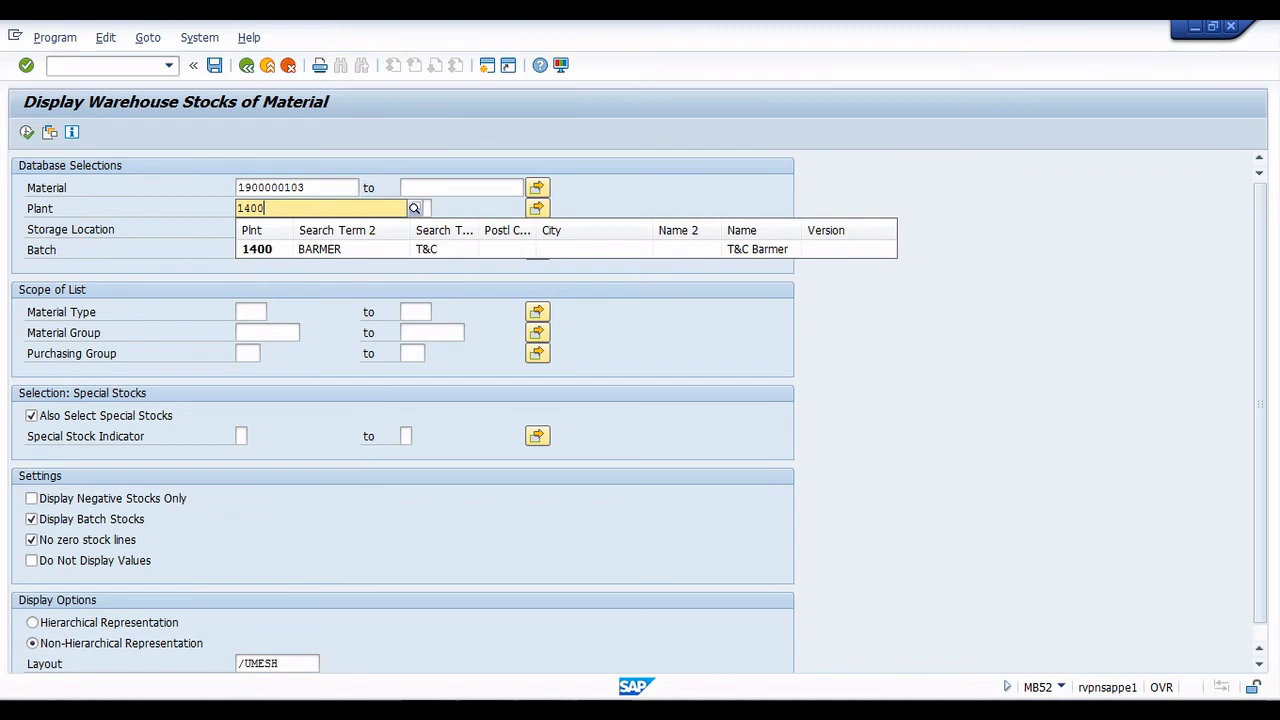
key(Down)
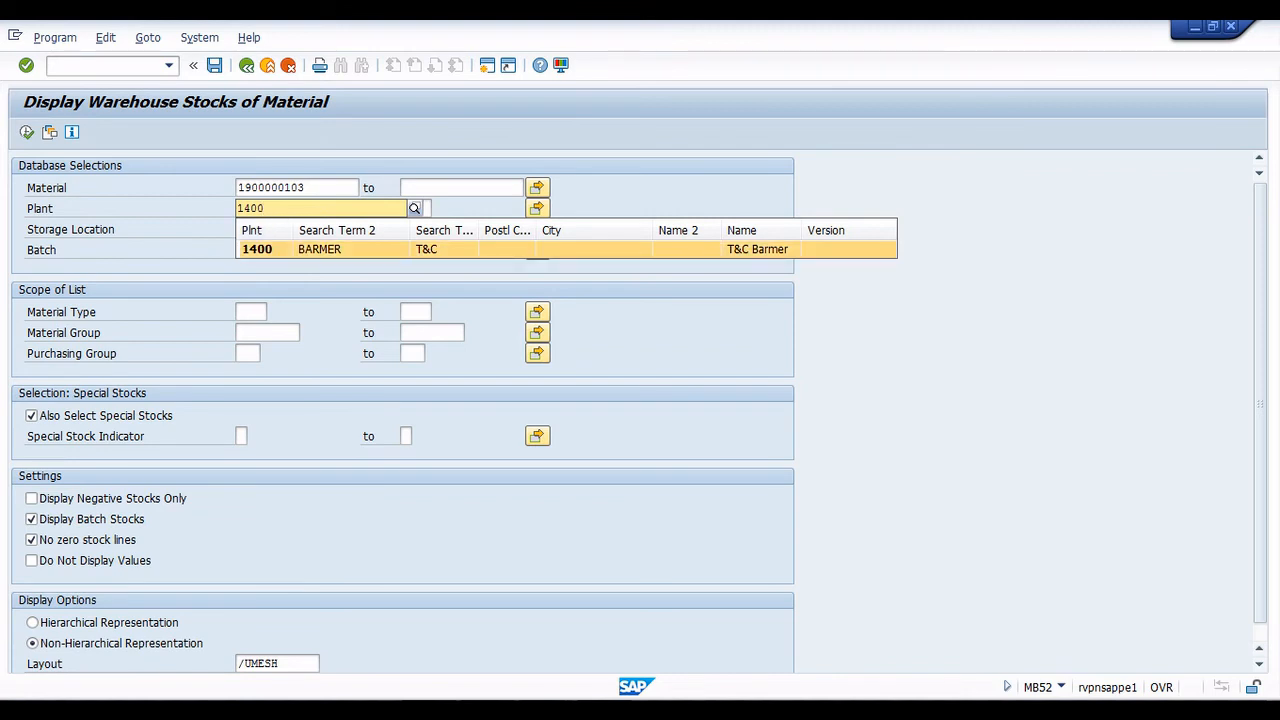
key(BackSpace)
key(BackSpace)
key(BackSpace)
key(BackSpace)
text(15)
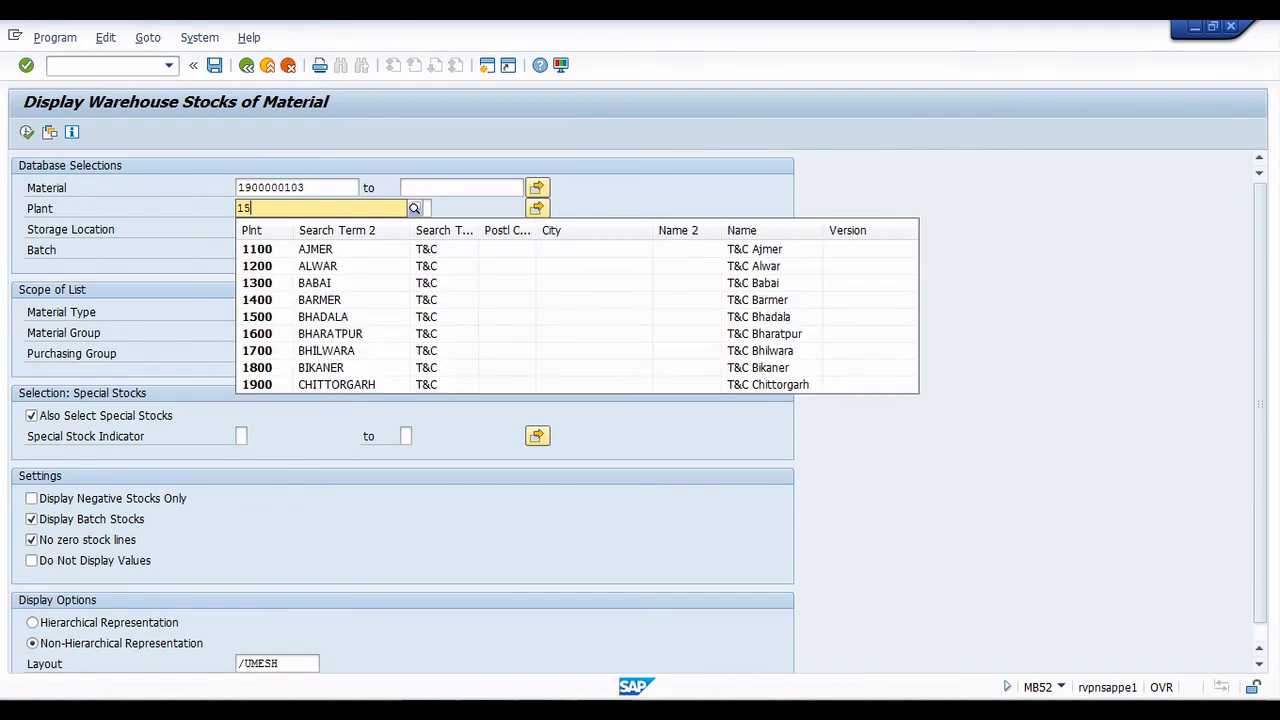
text(00)
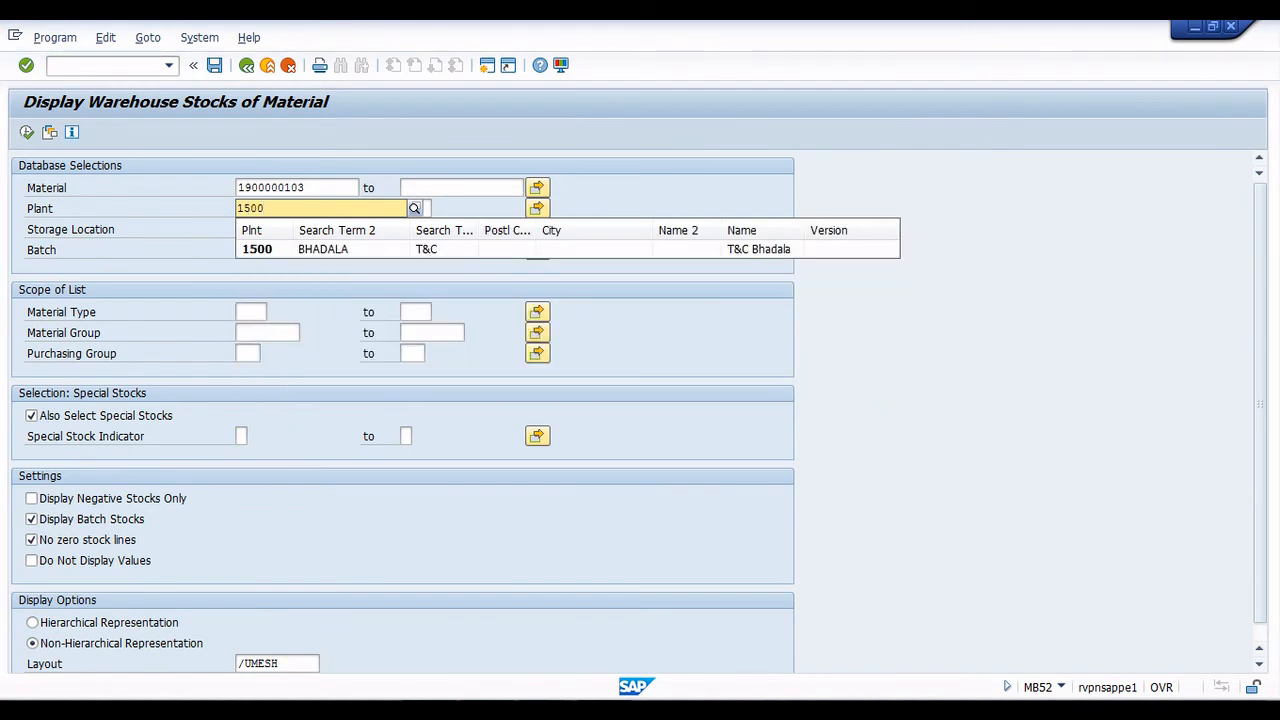
key(Escape)
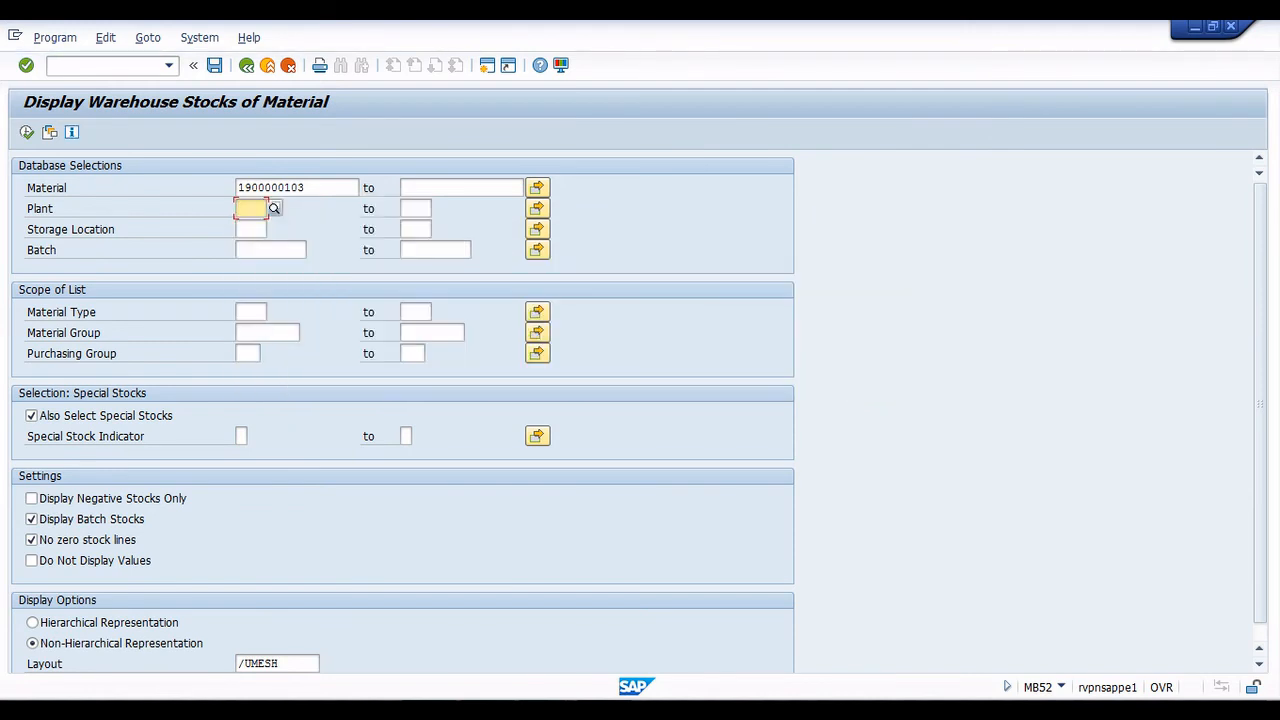
Restrict the stock selection to plant 1500 and storage location 1400, and run the warehouse stock report.
text(1500)
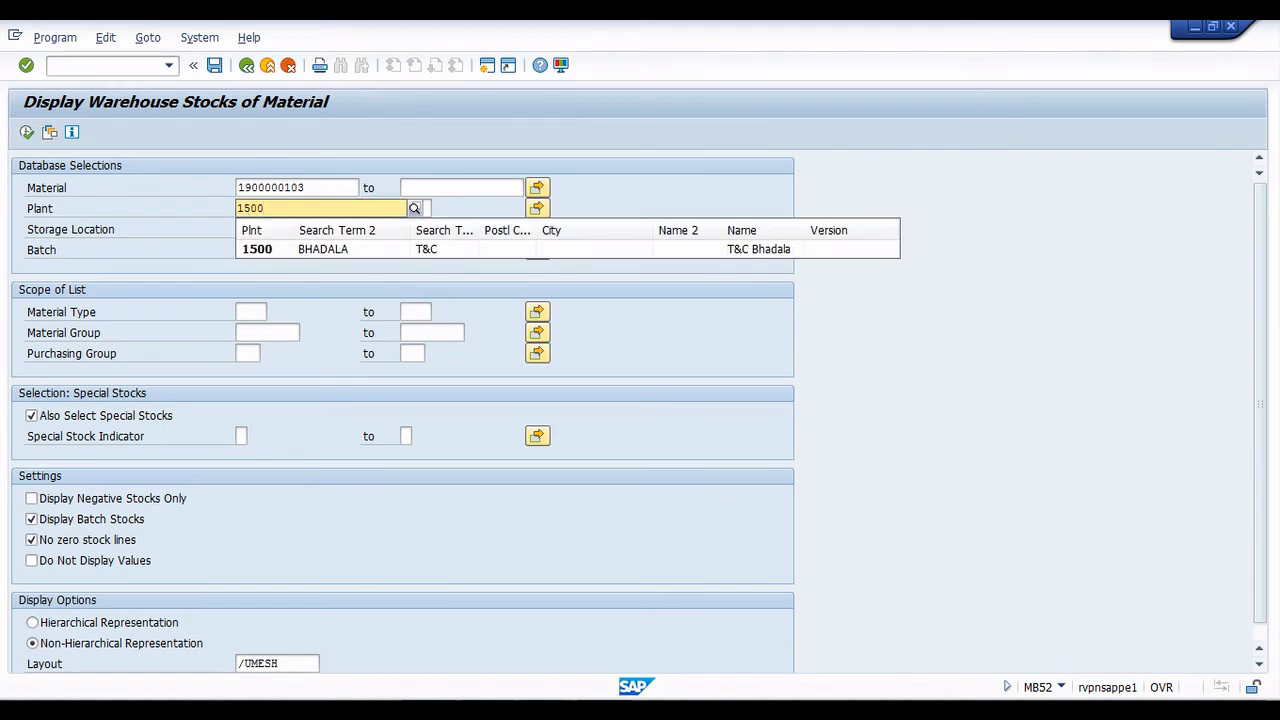
key(Down)
key(Return)
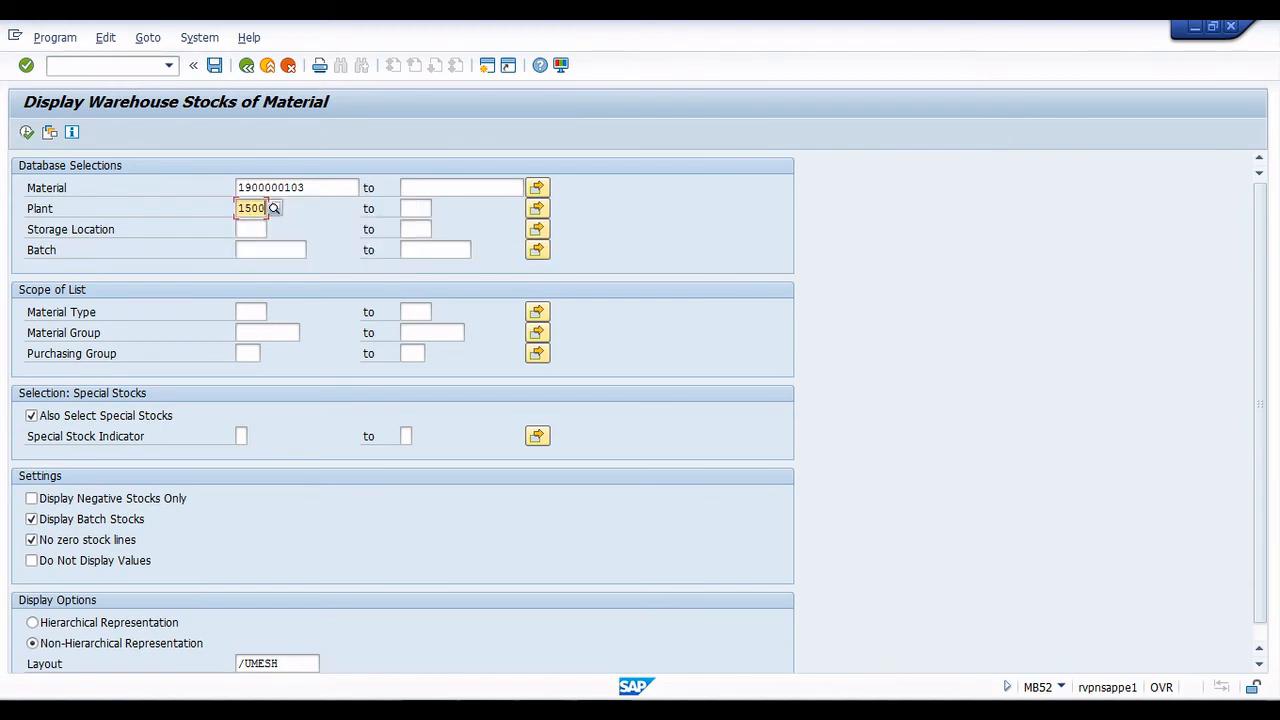
click(251, 229)
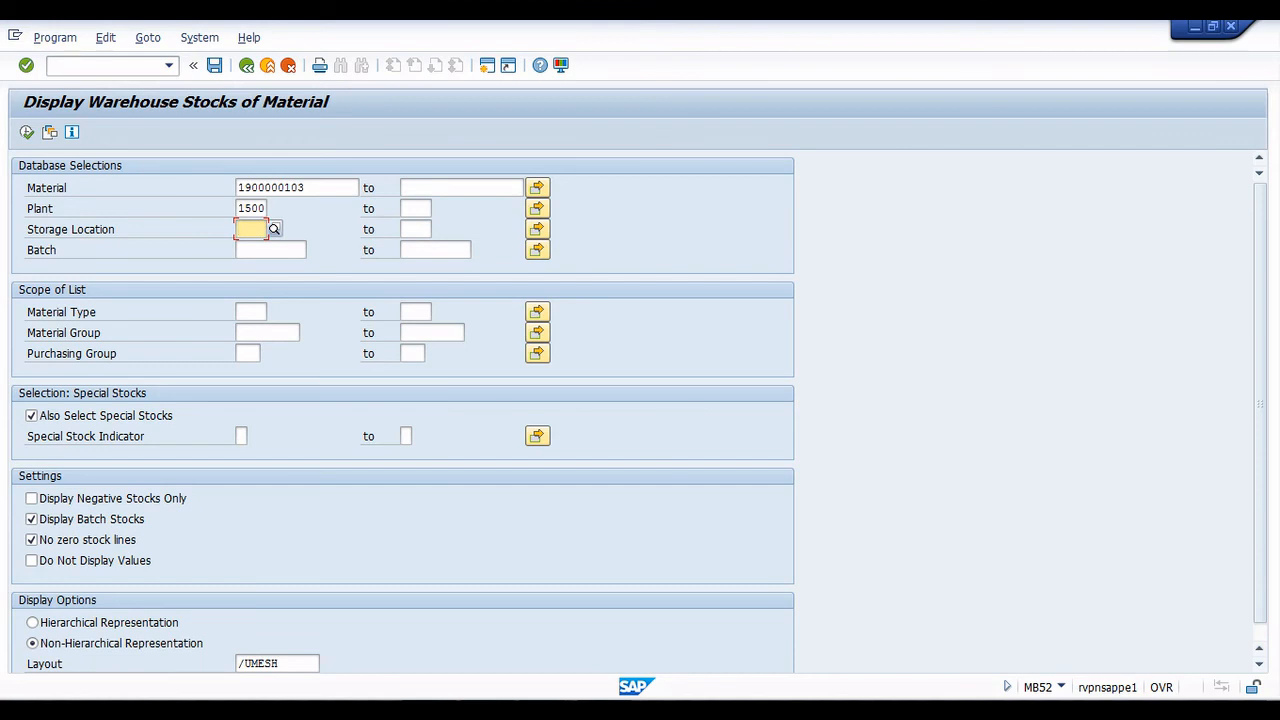
text(1400)
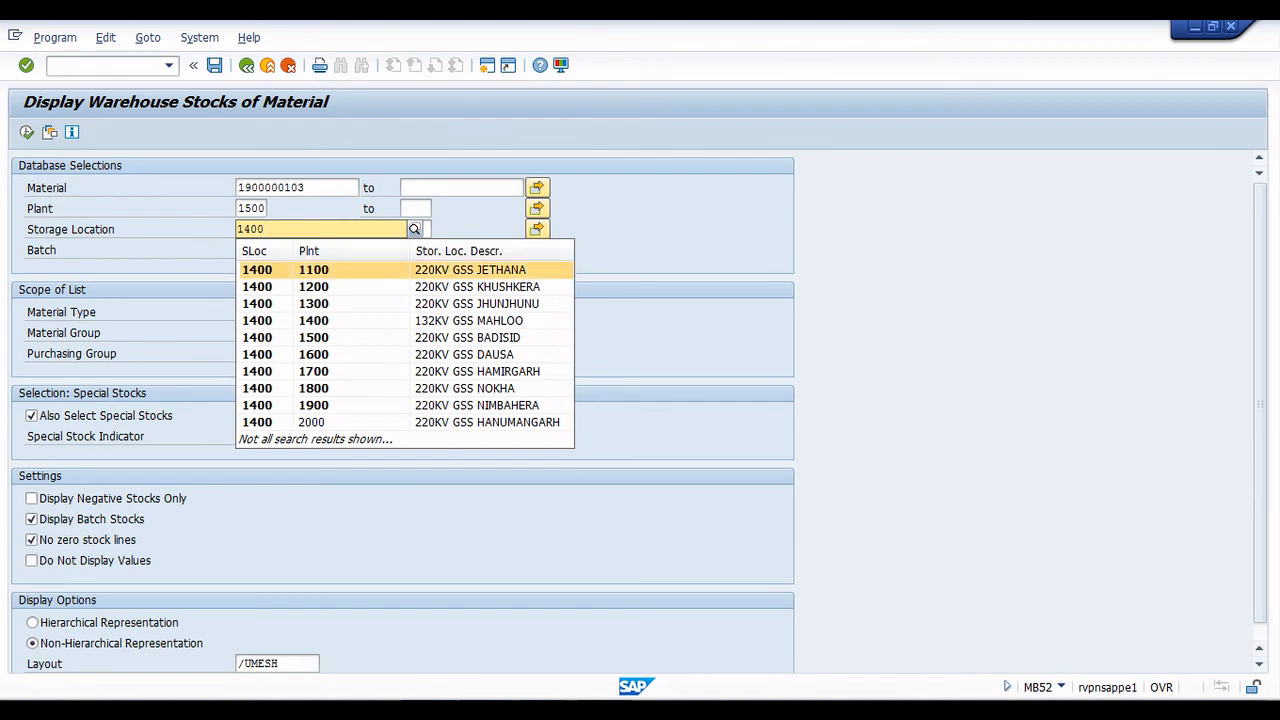
click(318, 270)
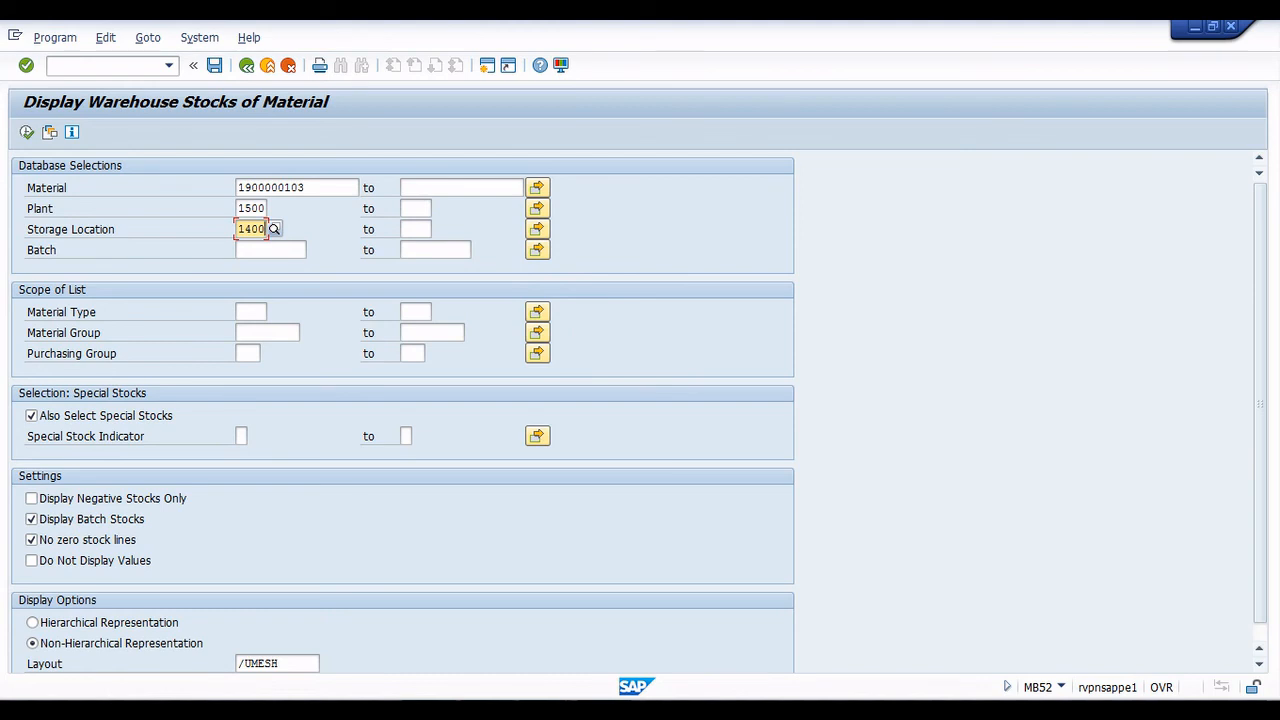
click(26, 132)
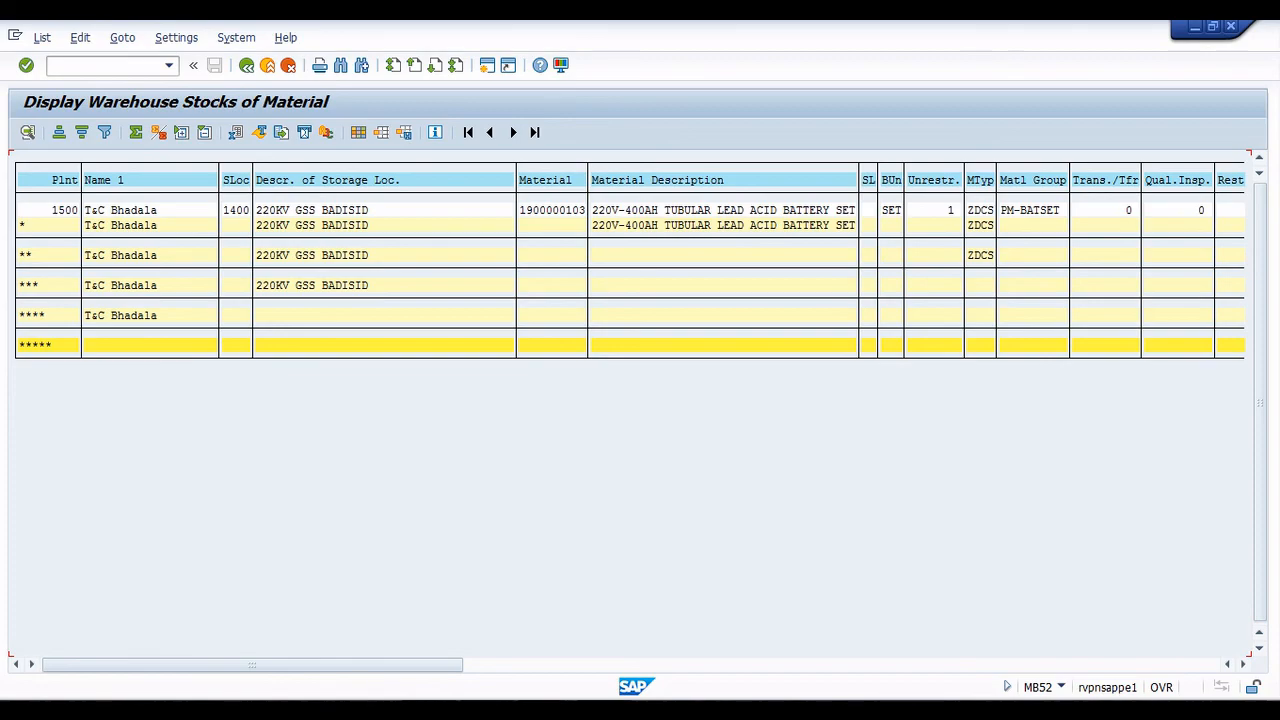
mouse_move(546, 712)
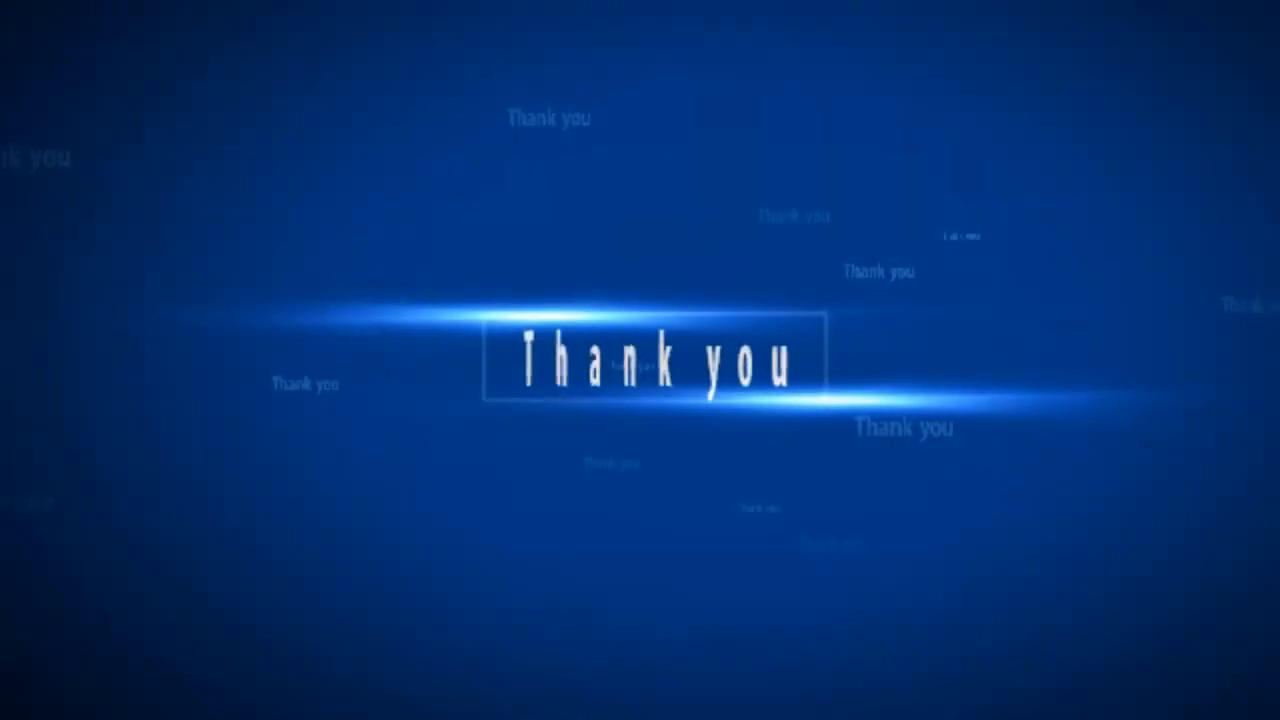